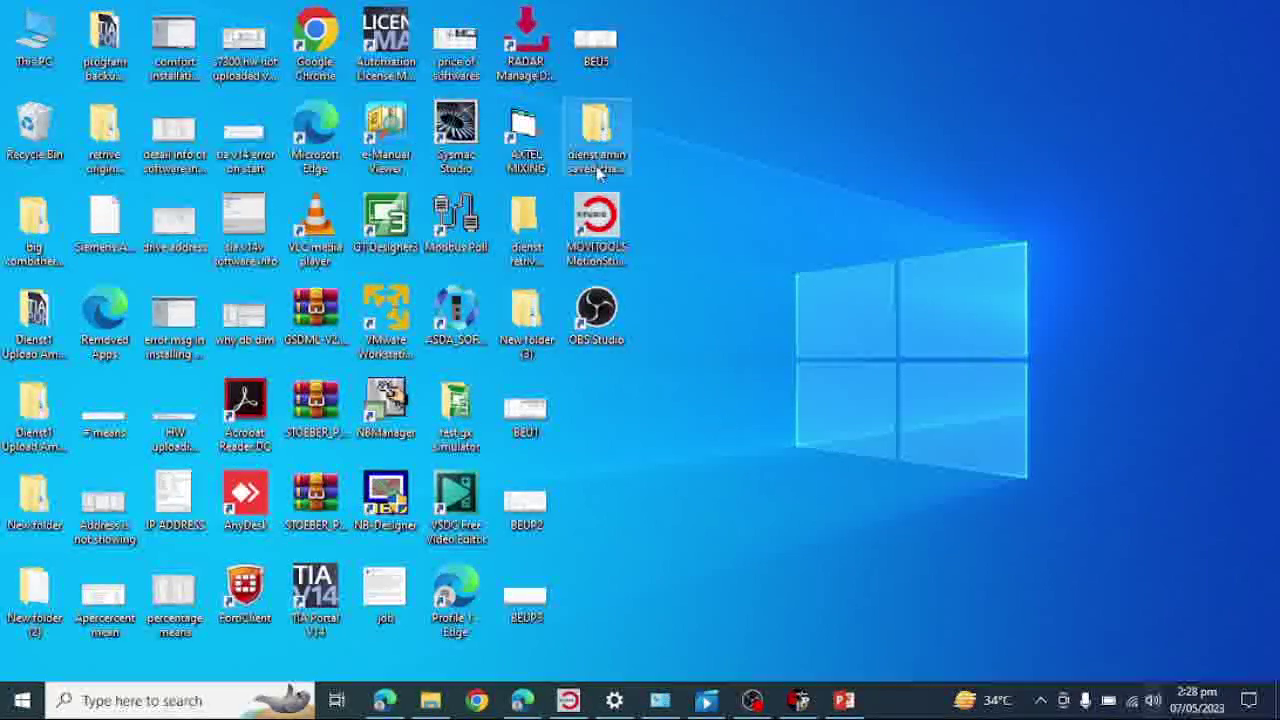
- Start MOVITOOLS MotionStudio from its desktop shortcut
double_click(594, 250)
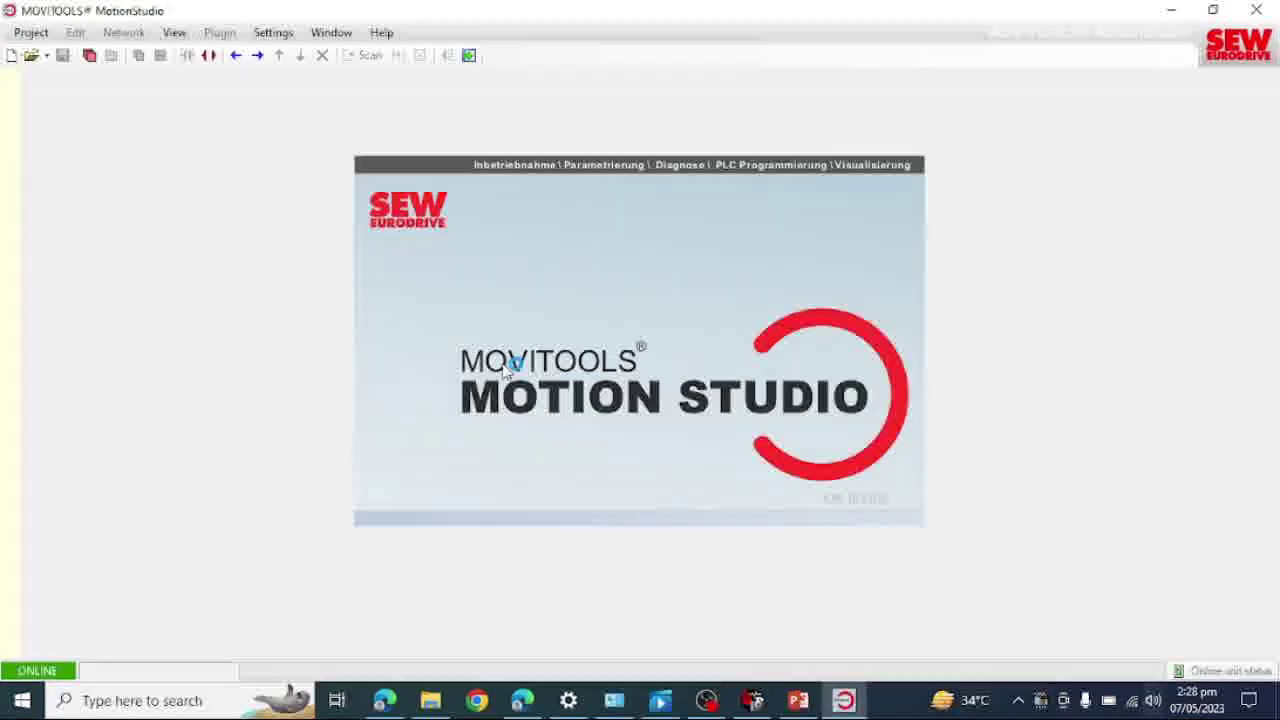
- Create and open a new project named for the dienst2 upload from the Welcome dialog
left_click(478, 378)
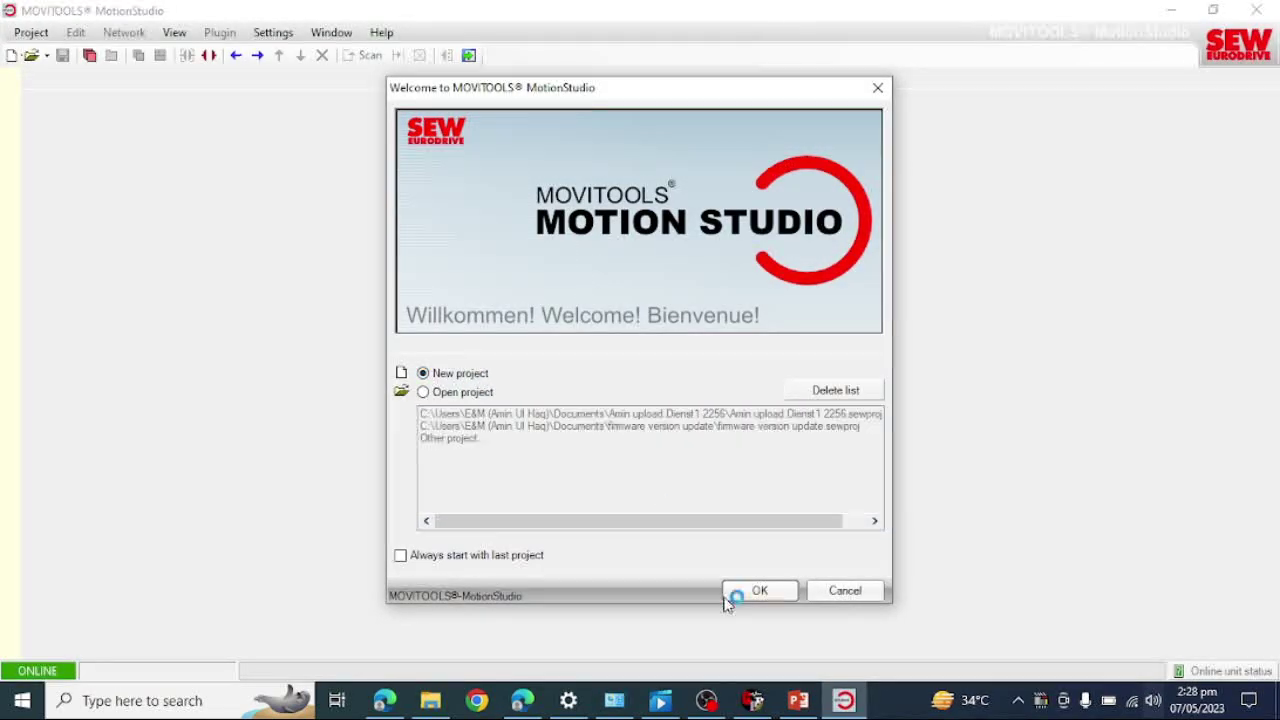
left_click(740, 592)
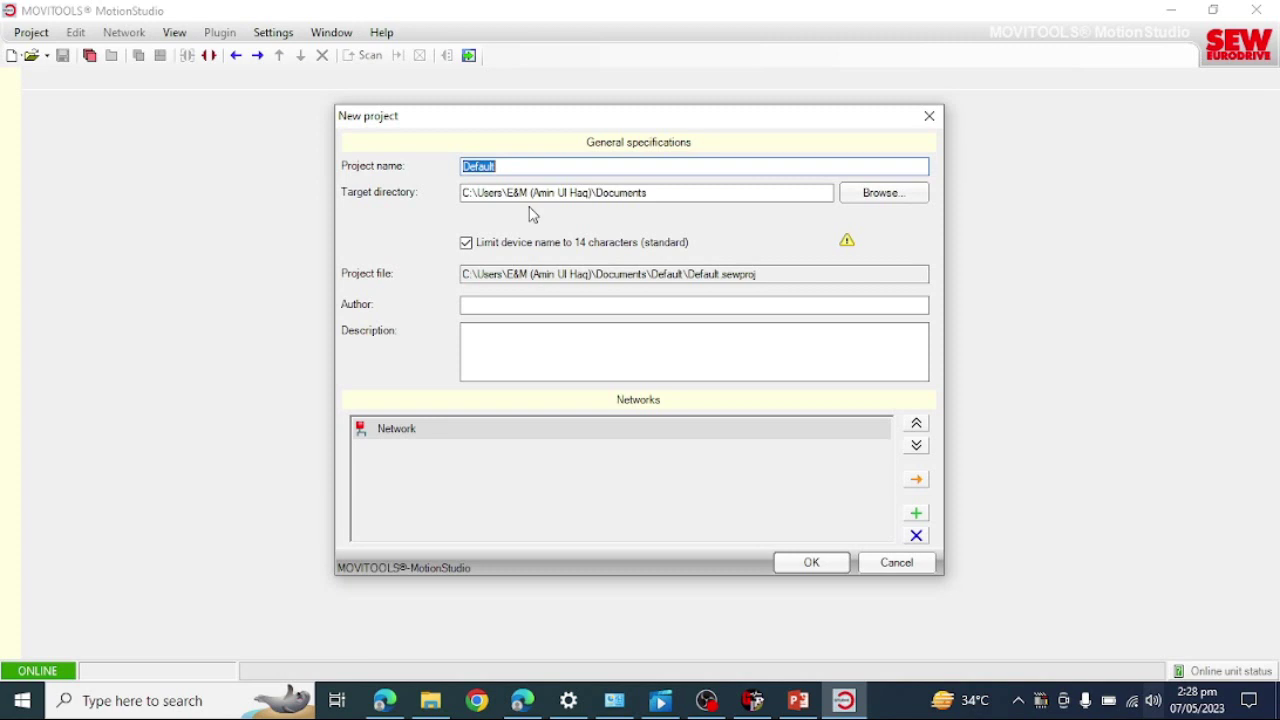
type("uploa")
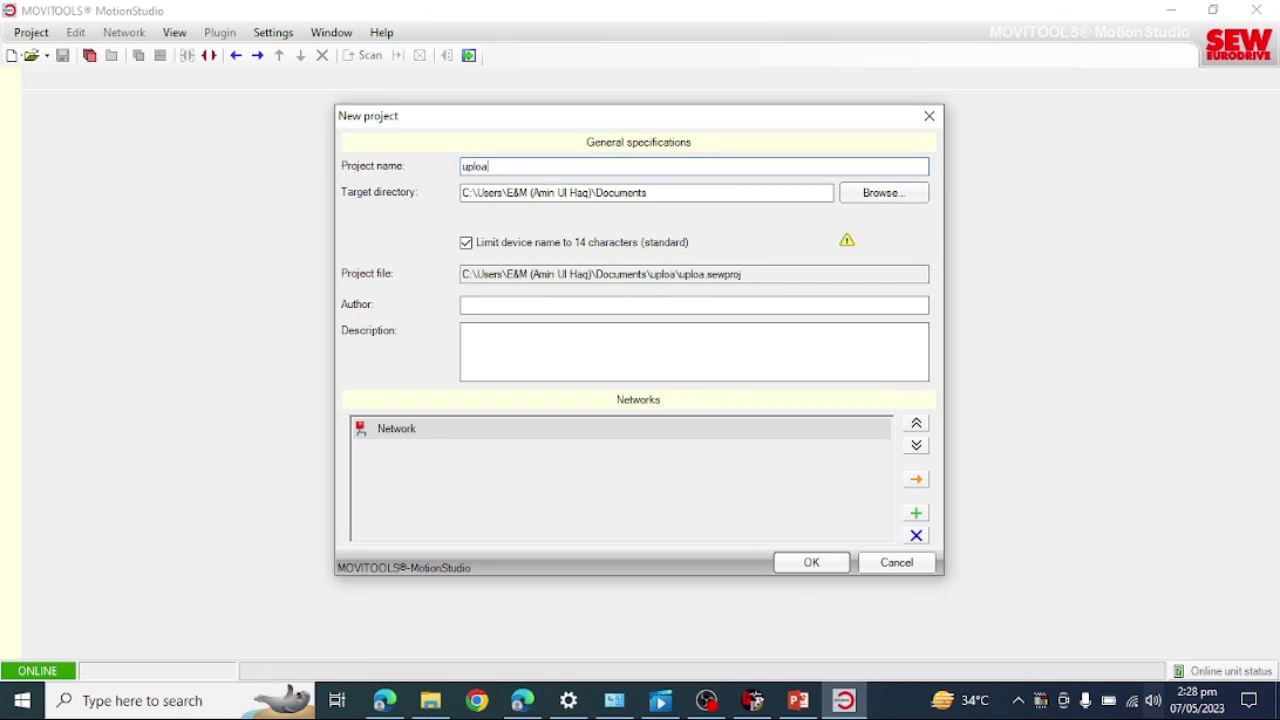
type("d Amin")
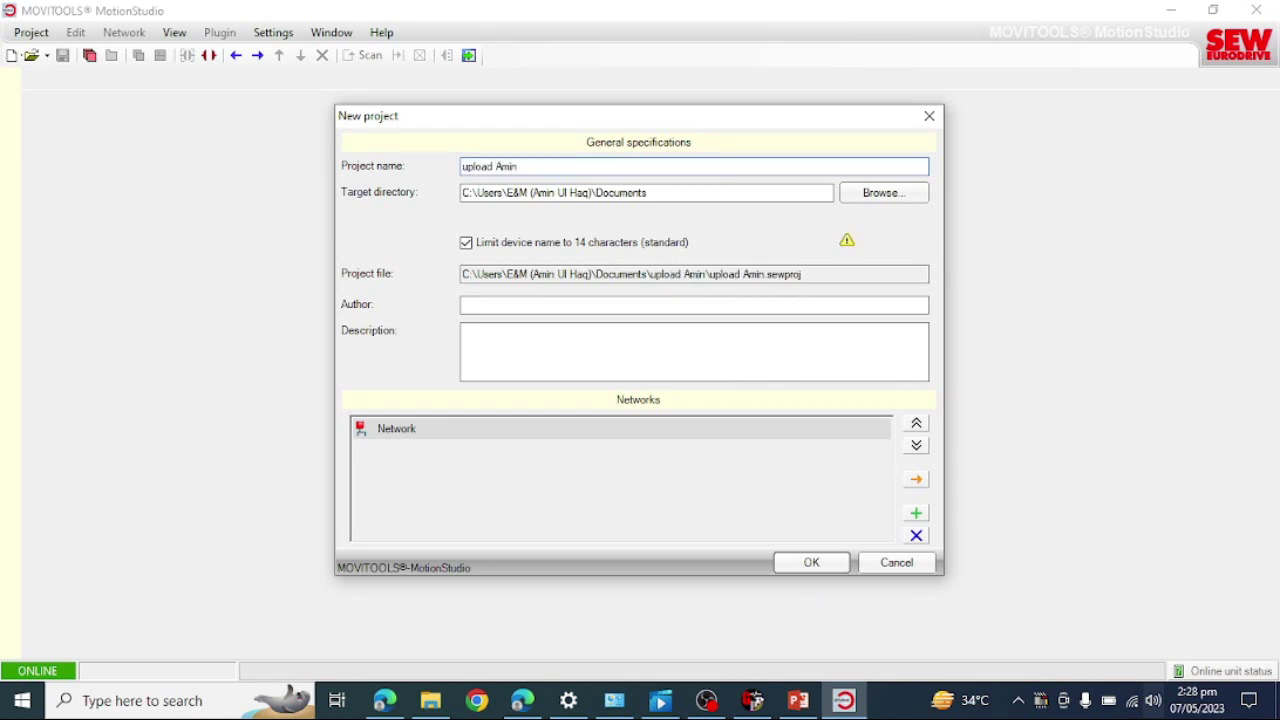
type(" dienst2")
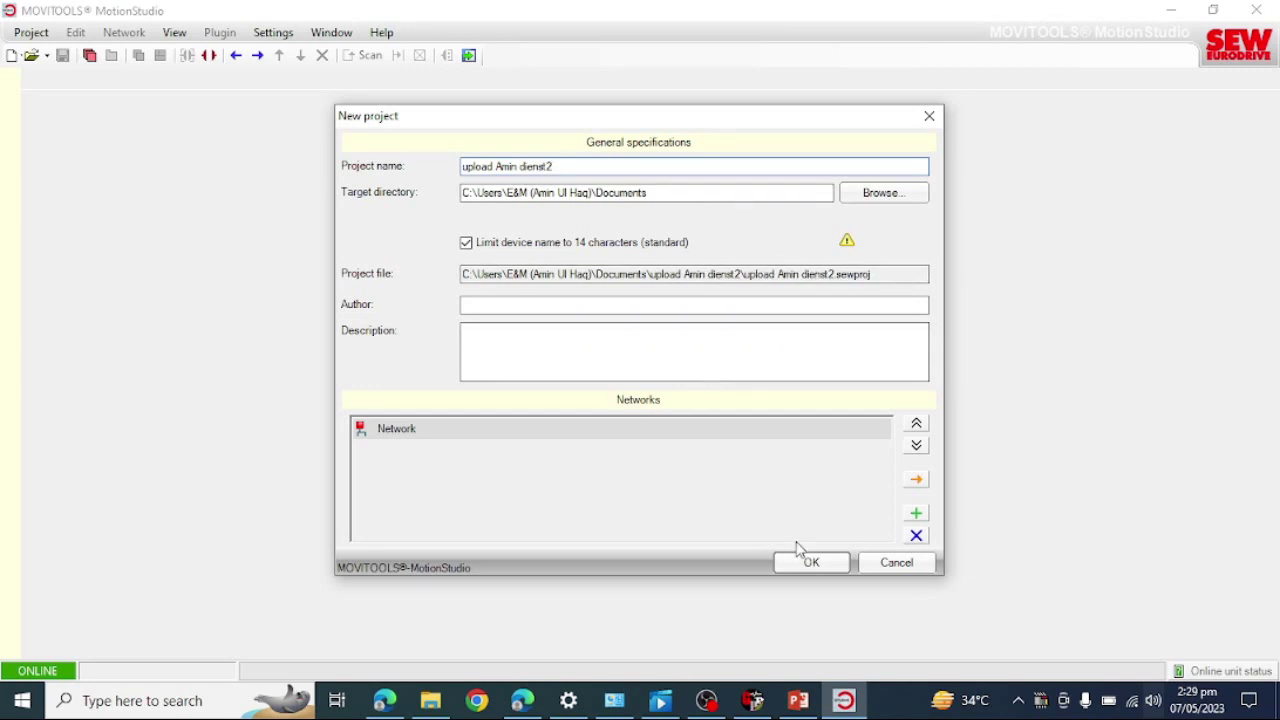
left_click(808, 563)
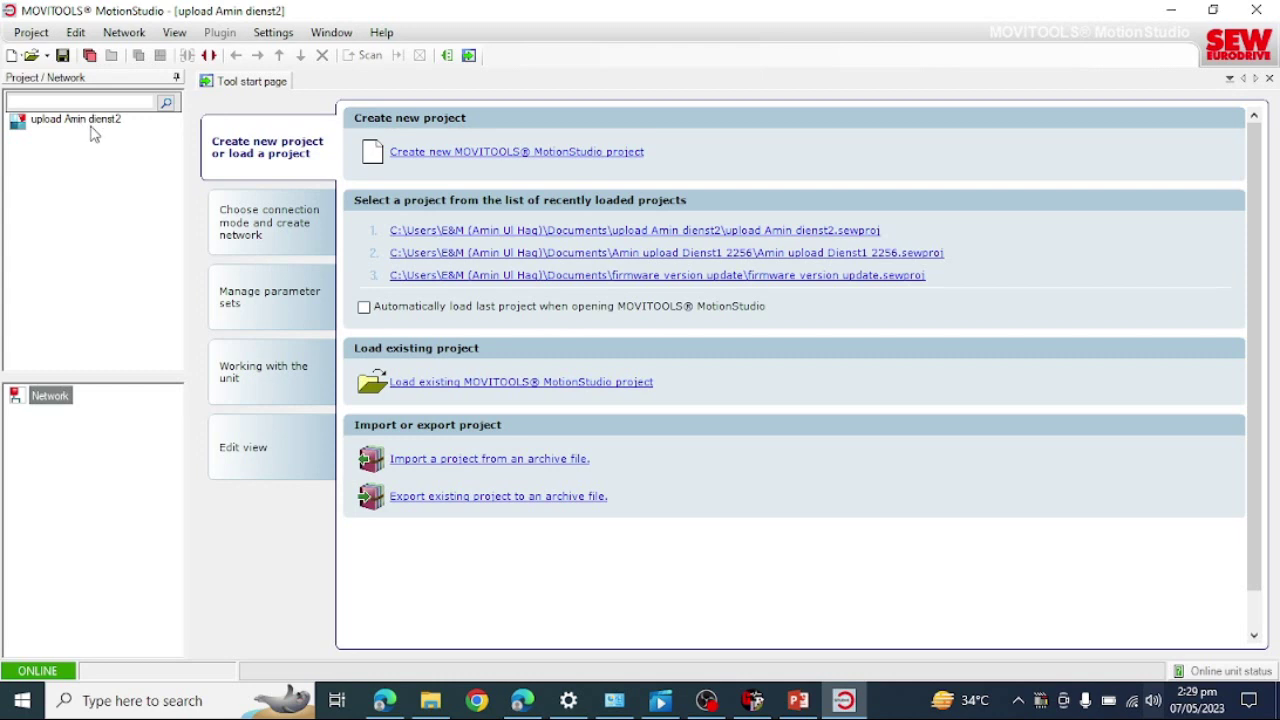
- Set communication connection 1 of the project network to Ethernet
right_click(57, 404)
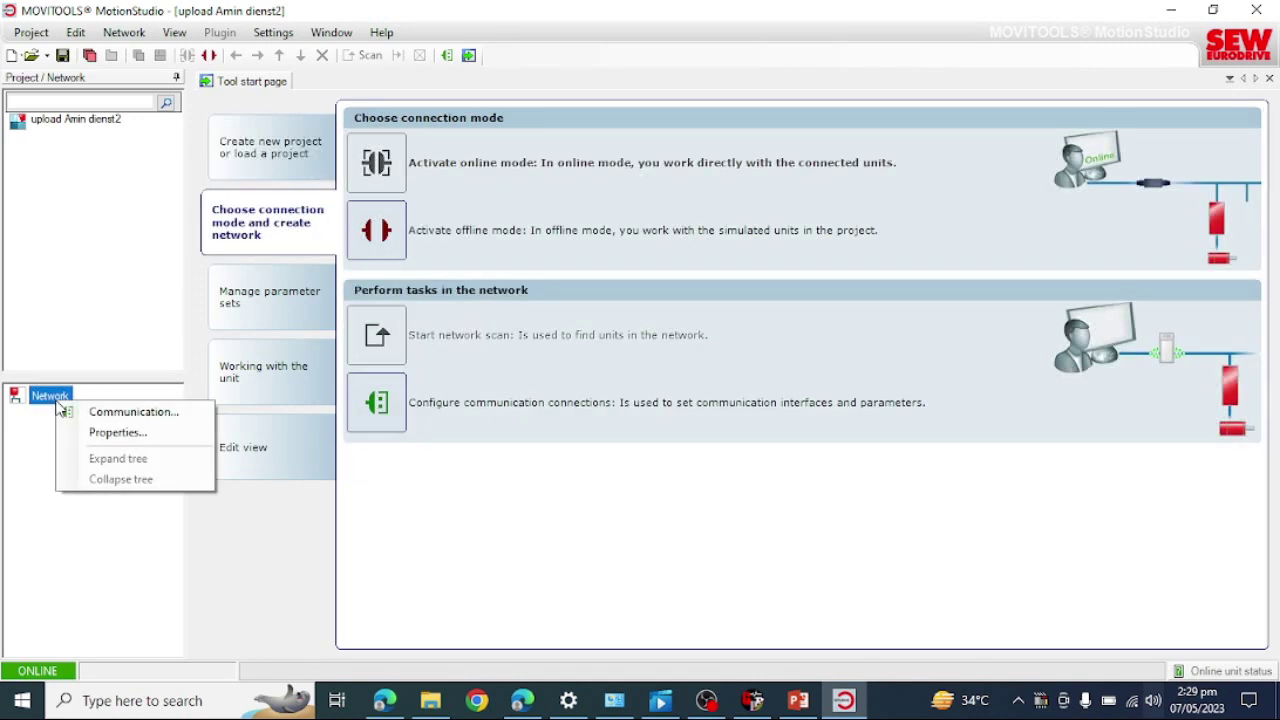
left_click(120, 416)
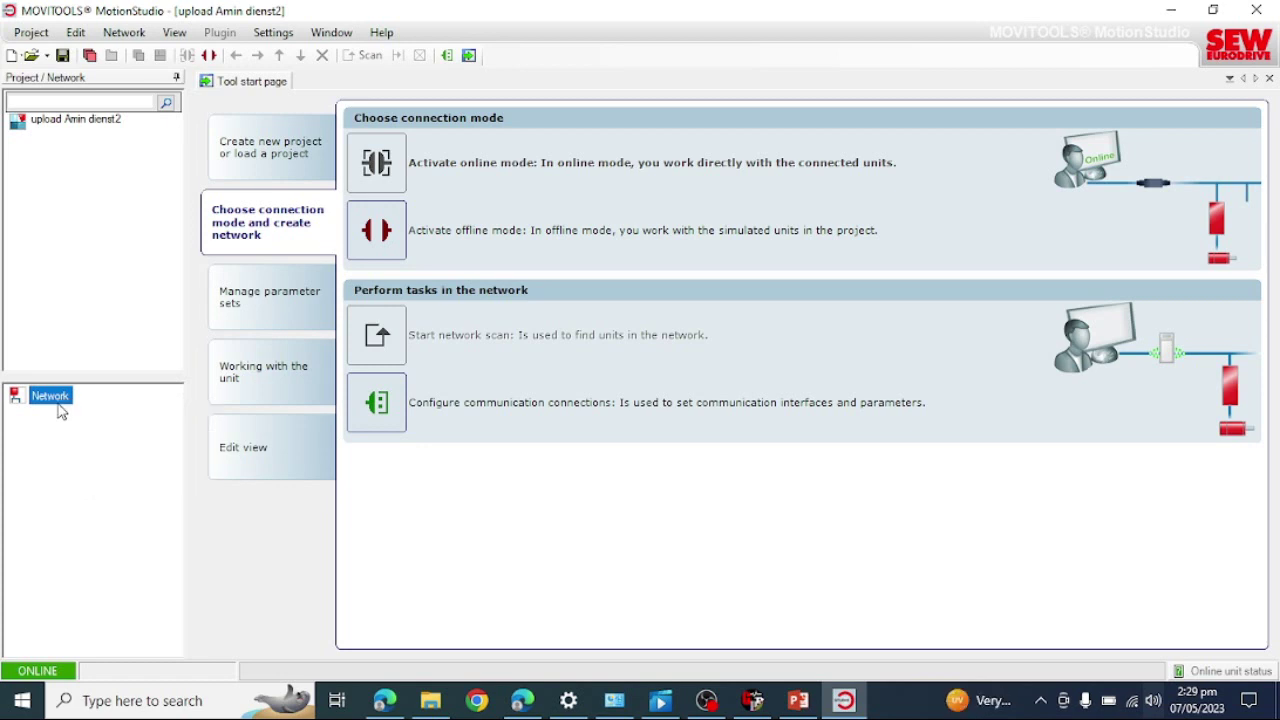
right_click(60, 411)
left_click(76, 416)
left_click(584, 238)
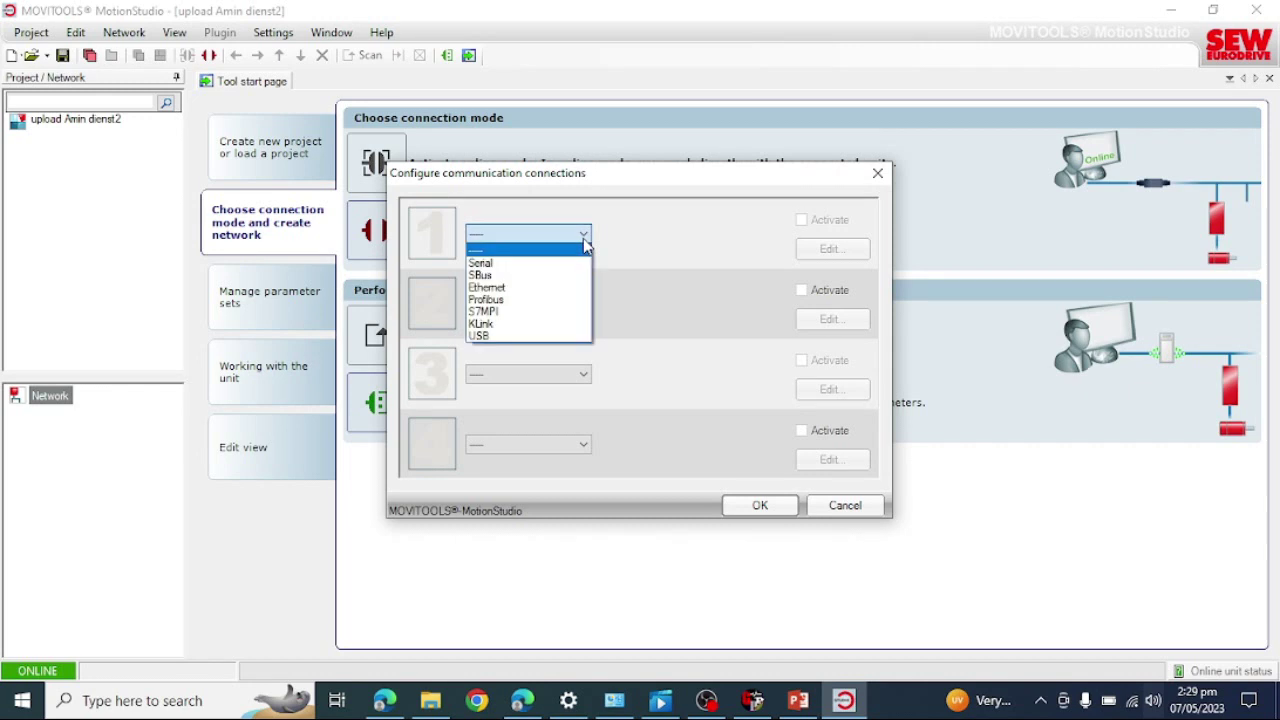
left_click(543, 288)
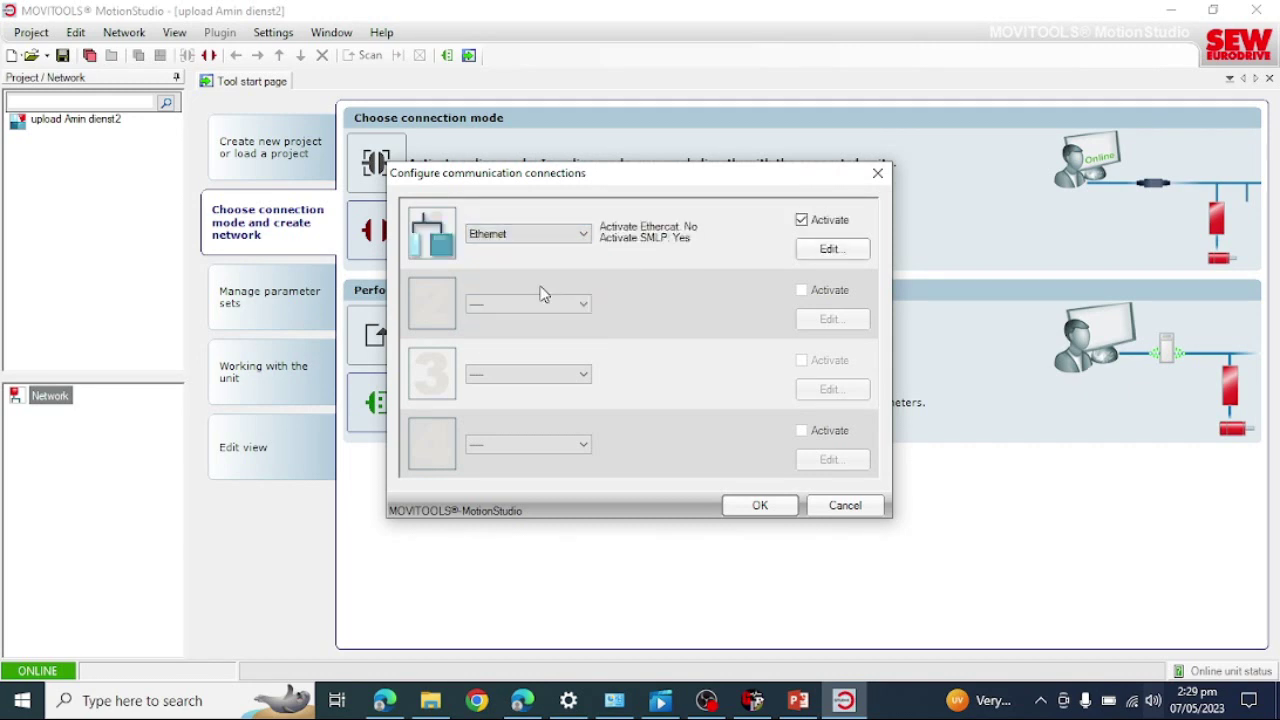
- Change the Ethernet connection's broadcast IP address to 192.168.1.255 and confirm
left_click(852, 250)
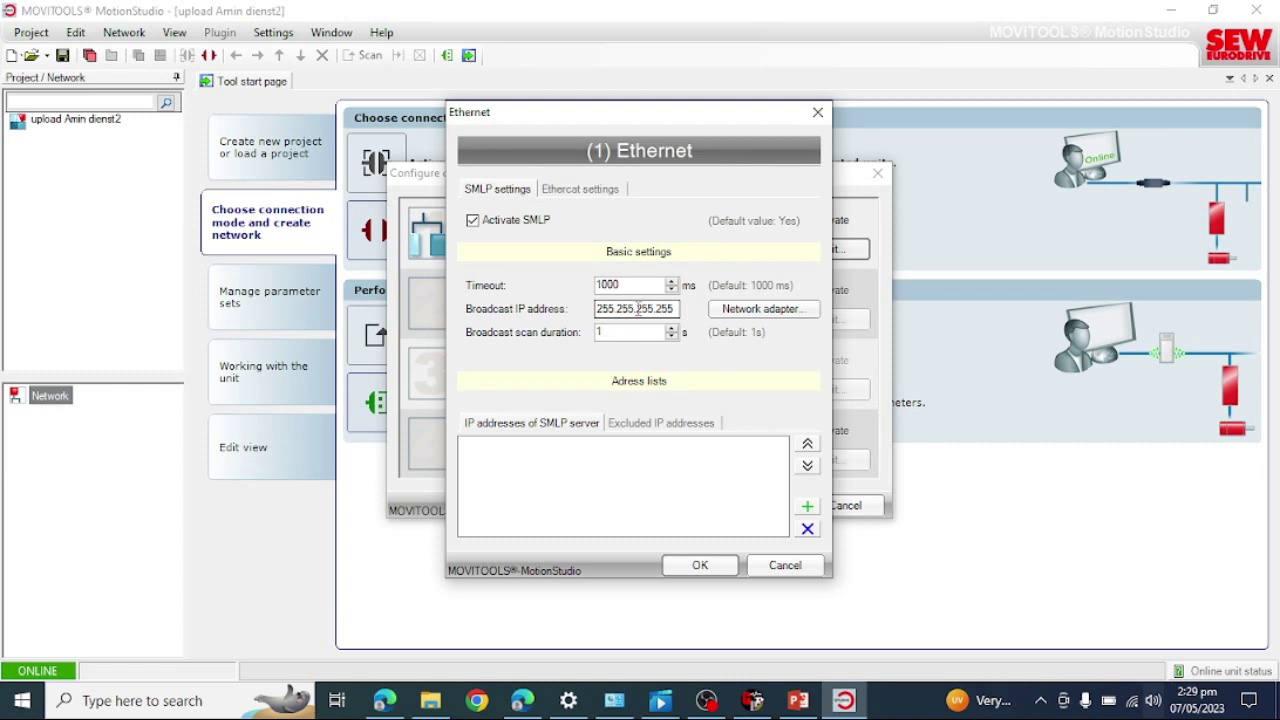
left_click_drag(653, 310, 598, 316)
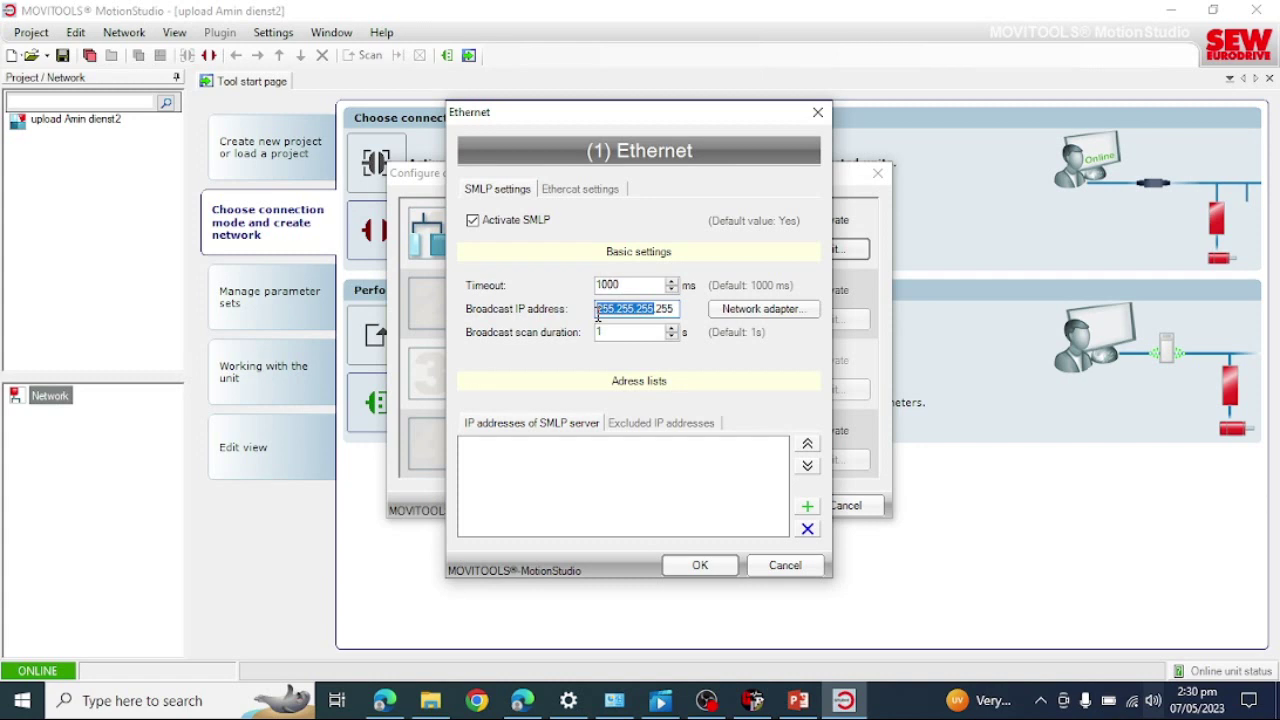
type("1")
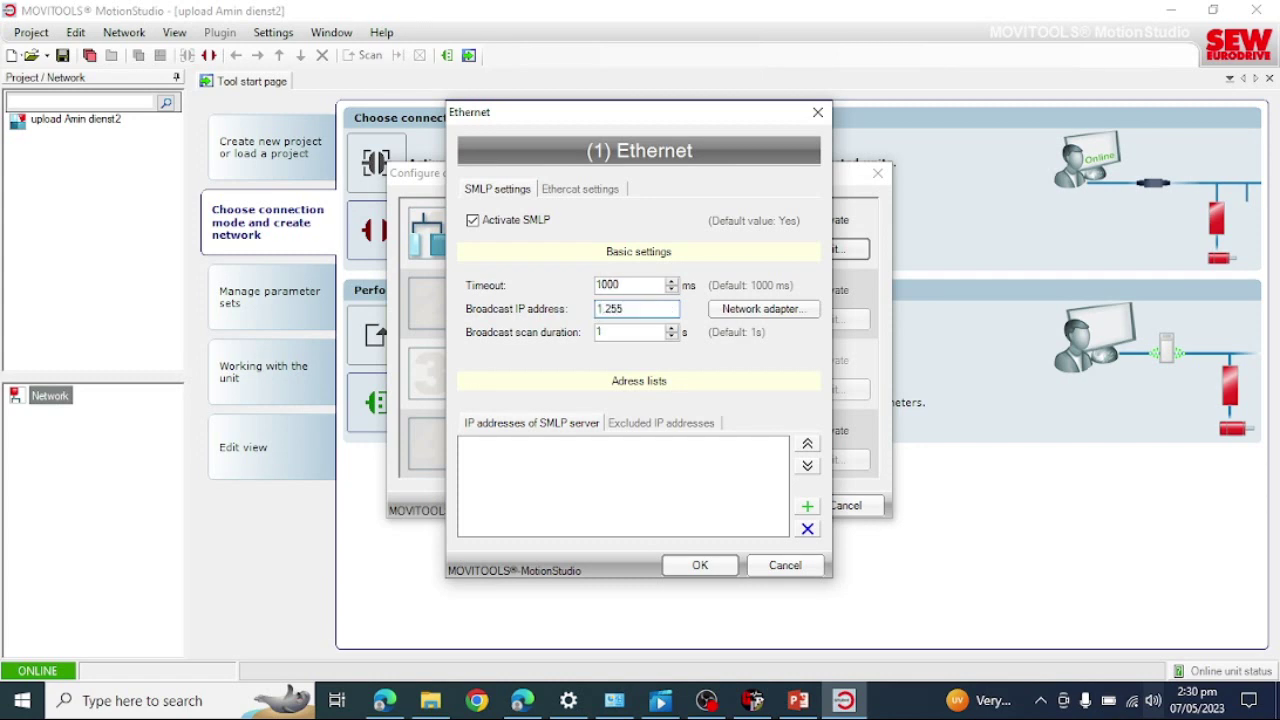
type("92.168.1.")
left_click_drag(663, 309, 651, 310)
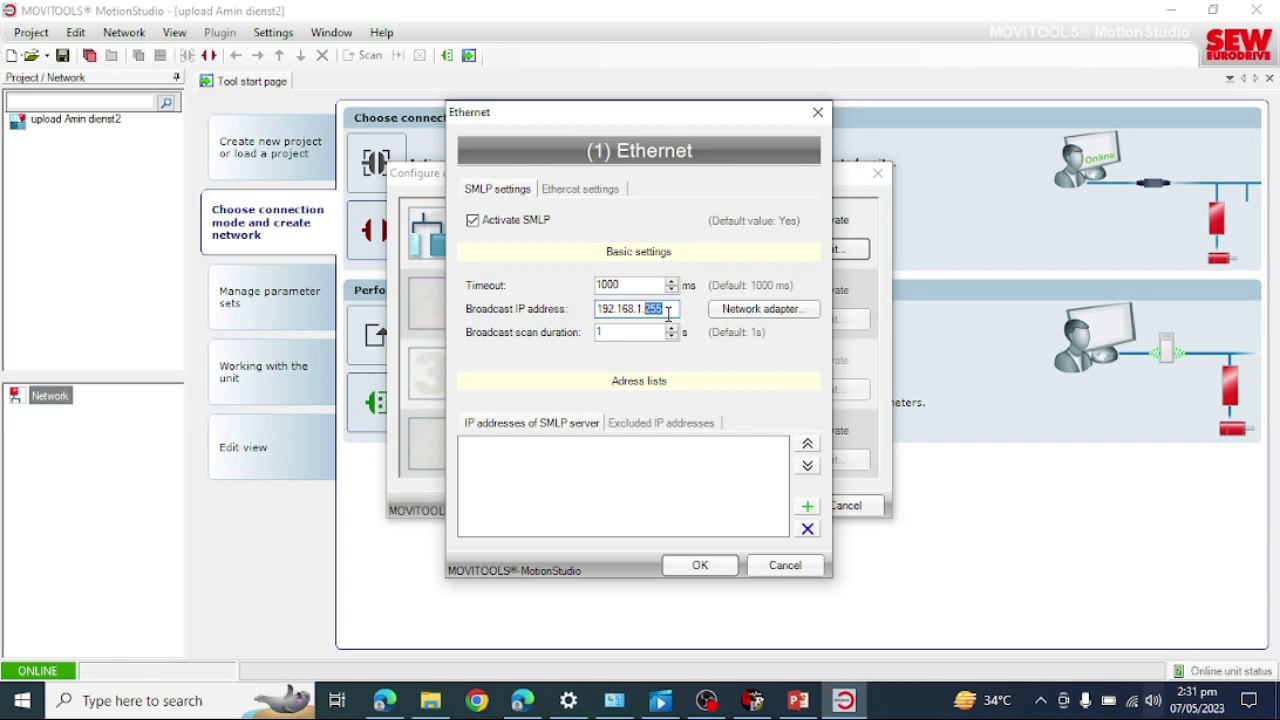
type("192")
left_click_drag(642, 308, 588, 304)
left_click(655, 309)
left_click(682, 565)
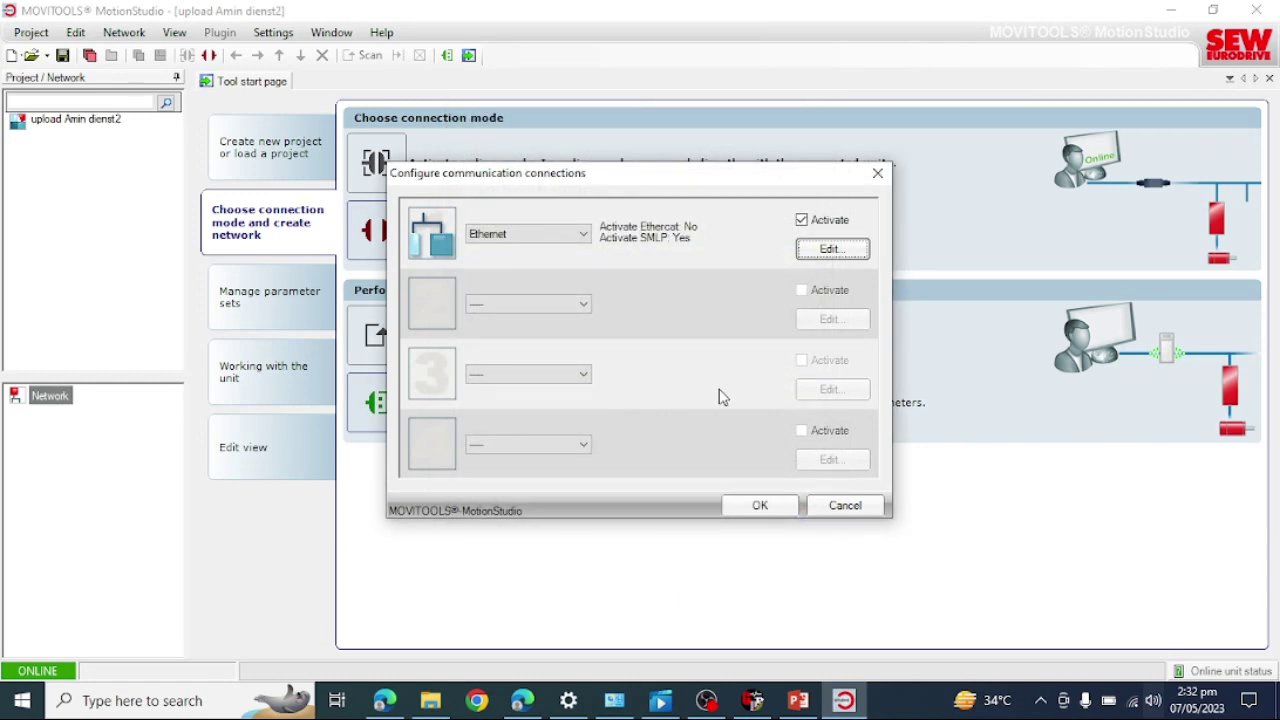
- Confirm the communication connections and run a network scan on the Ethernet network
left_click(748, 511)
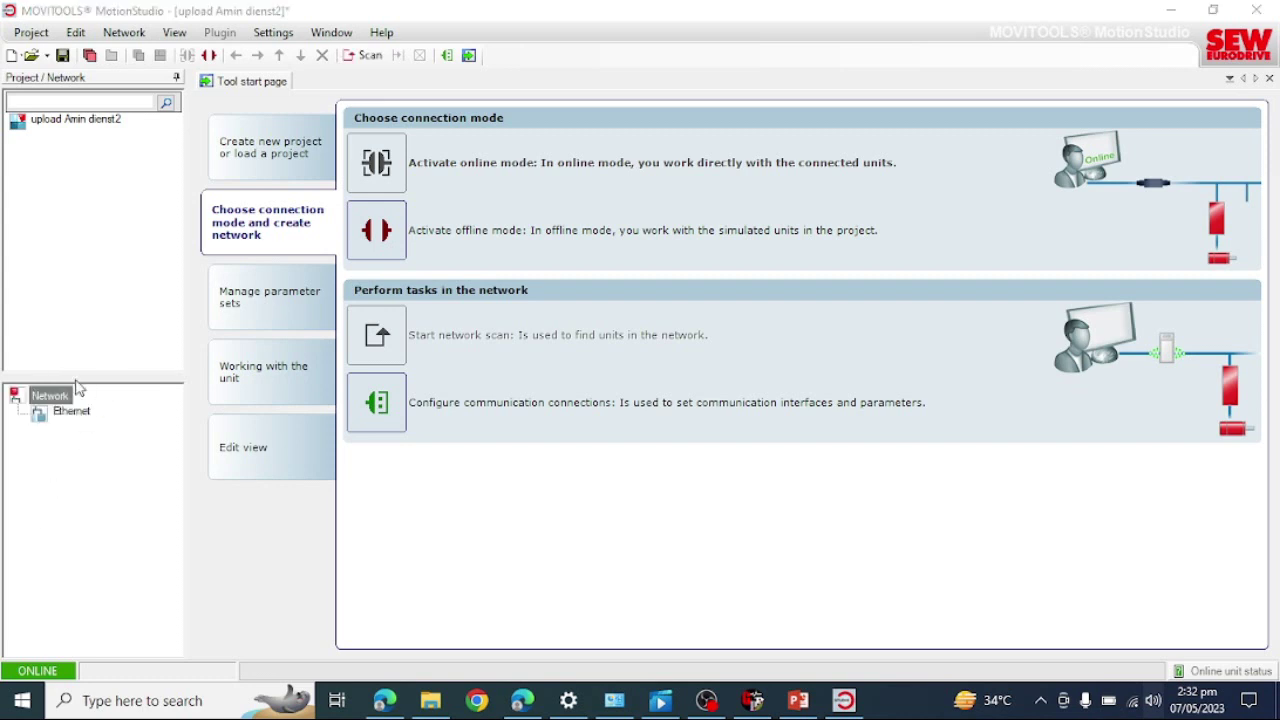
left_click(70, 414)
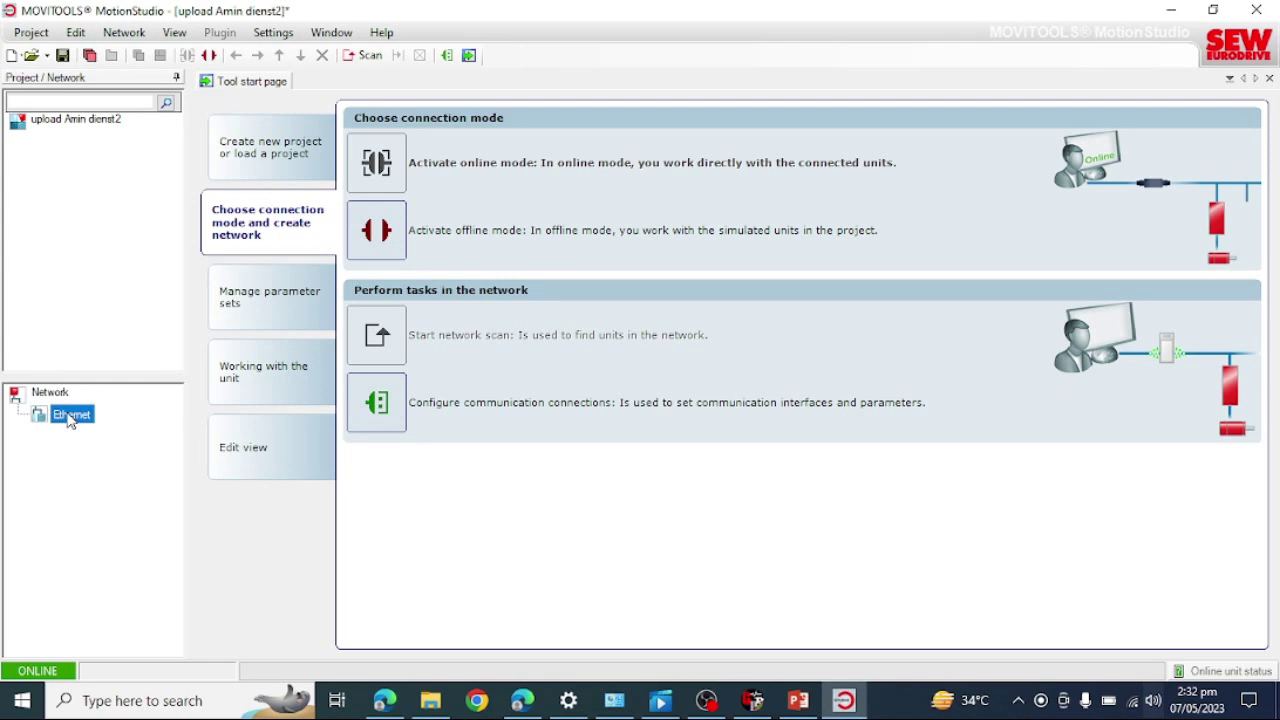
right_click(69, 417)
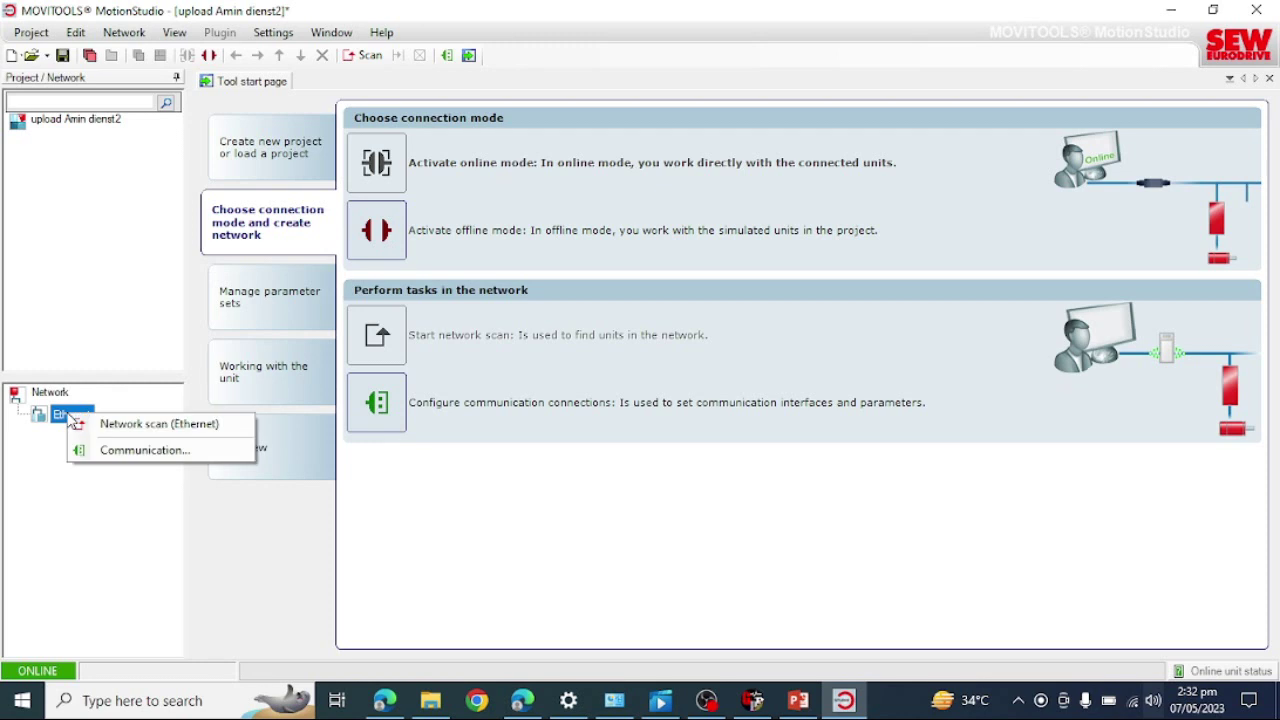
left_click(150, 424)
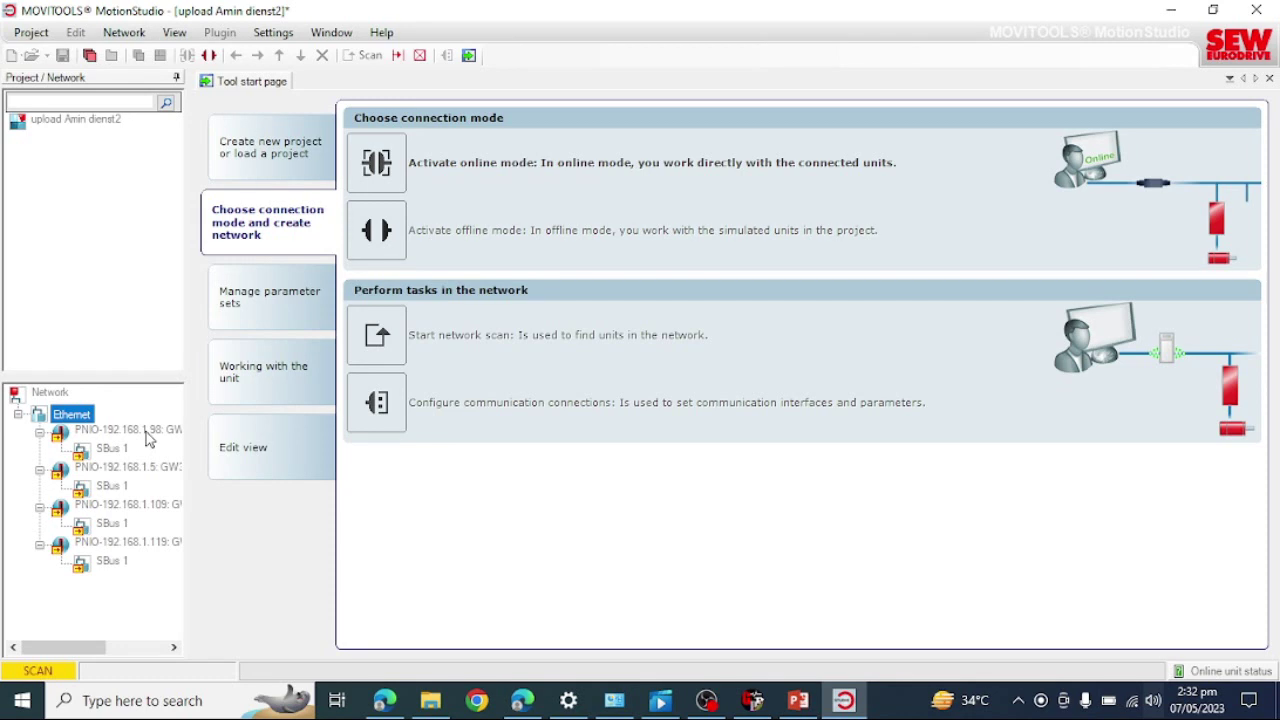
- Widen the network tree panel and show the tools for gateway GW255aK0
left_click_drag(188, 416, 236, 416)
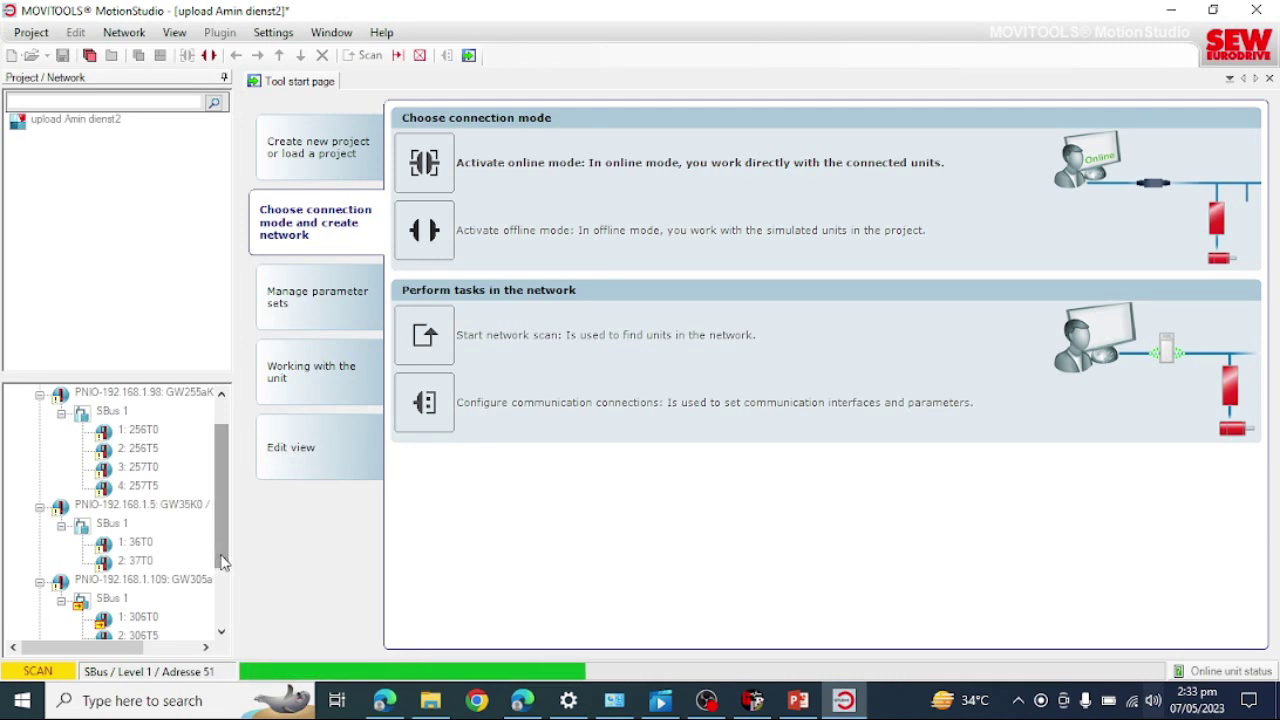
left_click_drag(216, 563, 220, 628)
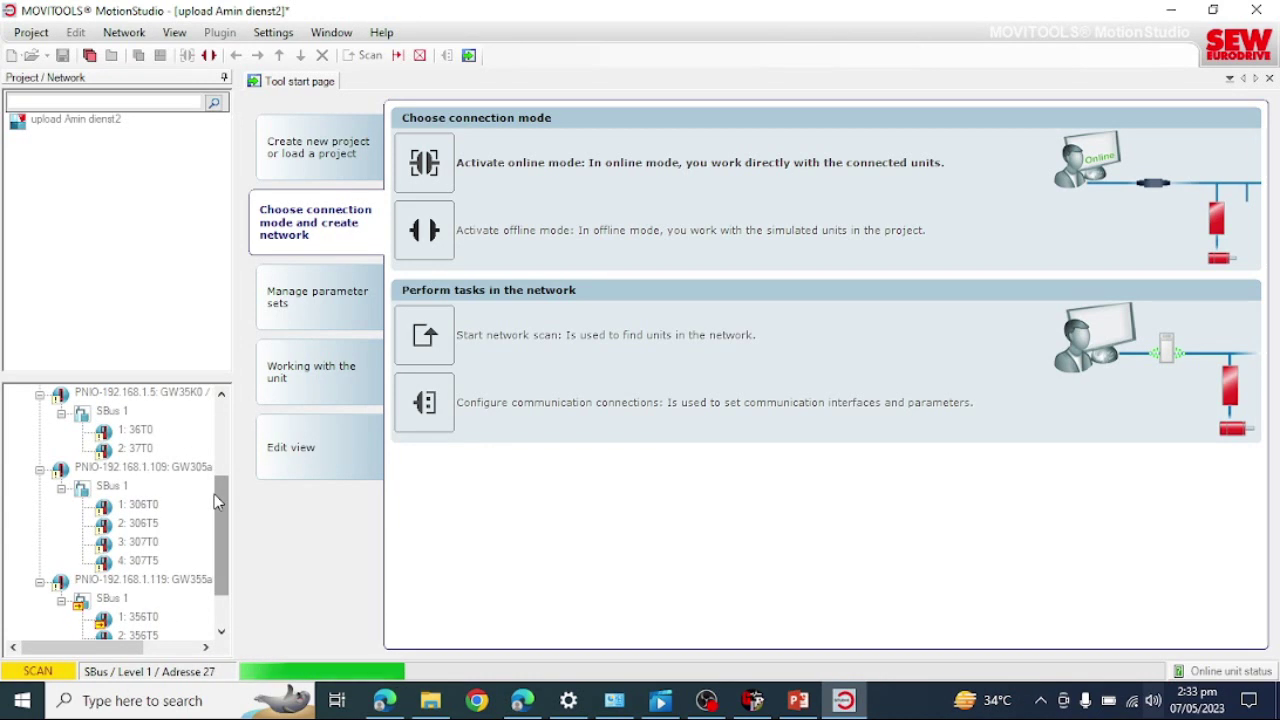
scroll(214, 494, "up", 3)
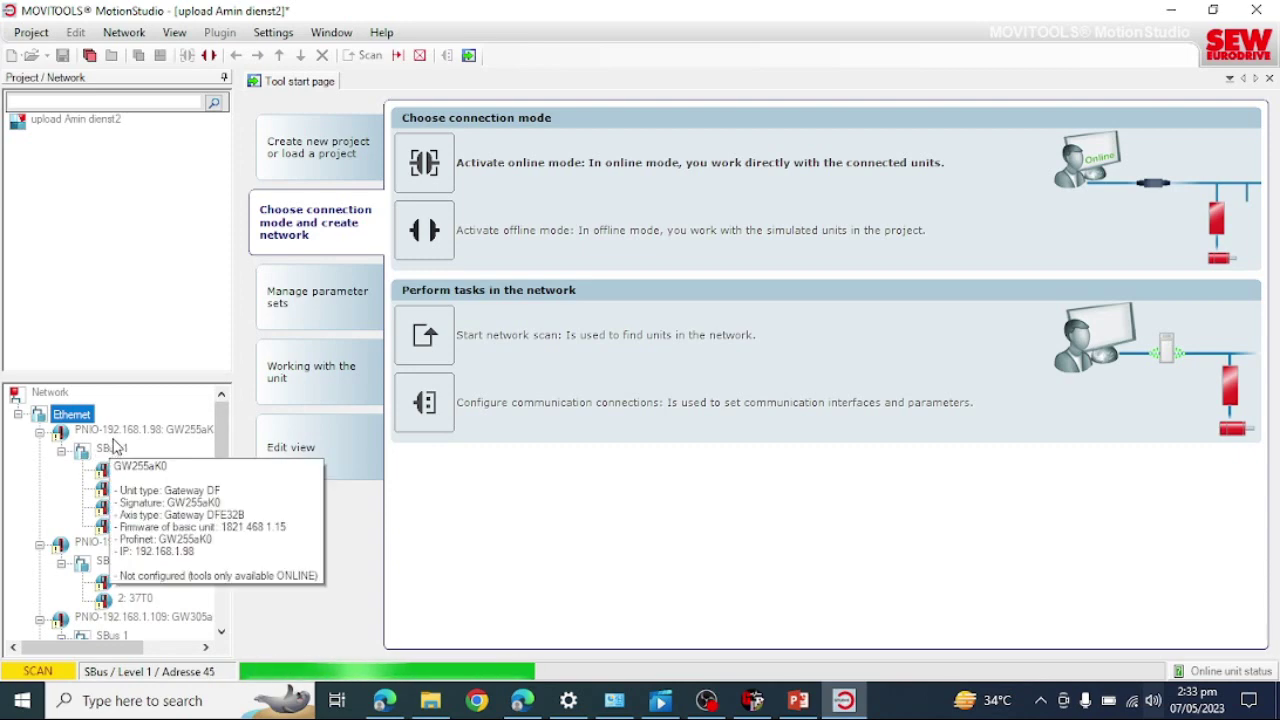
left_click(120, 436)
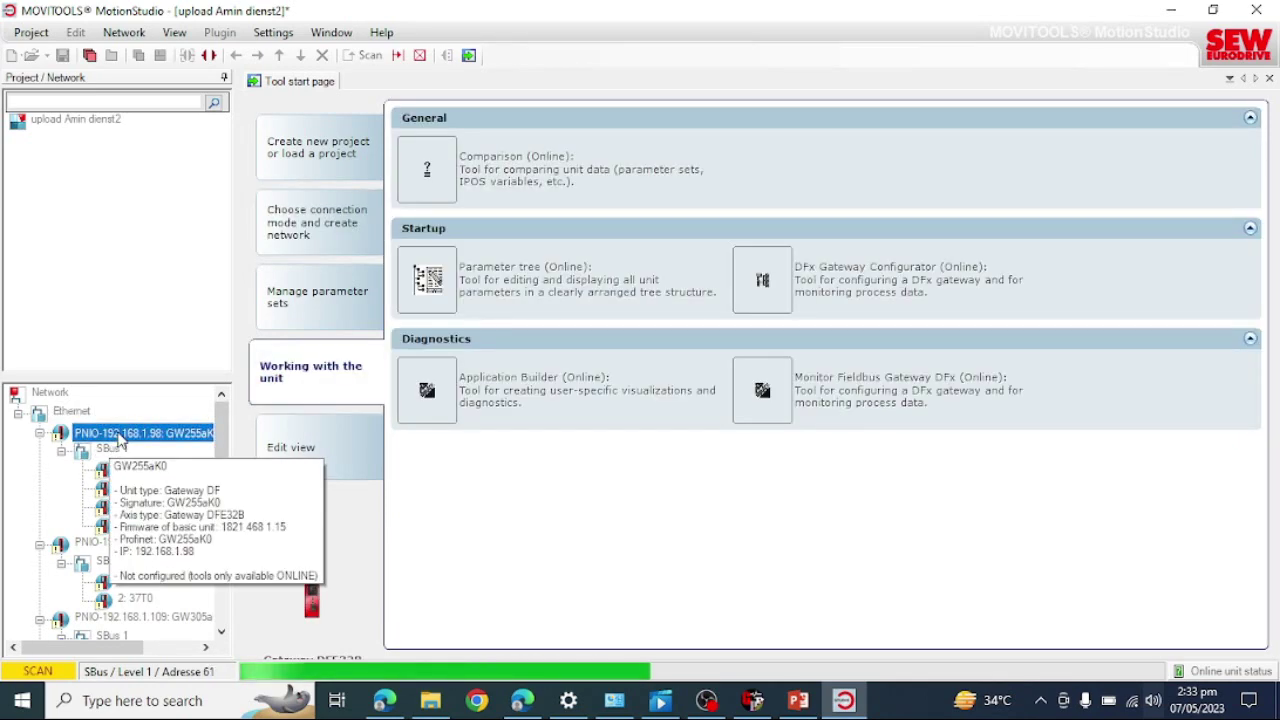
- Inspect drive unit 256T0 in the tree, then bring up the Ethernet network's context menu
left_click(132, 471)
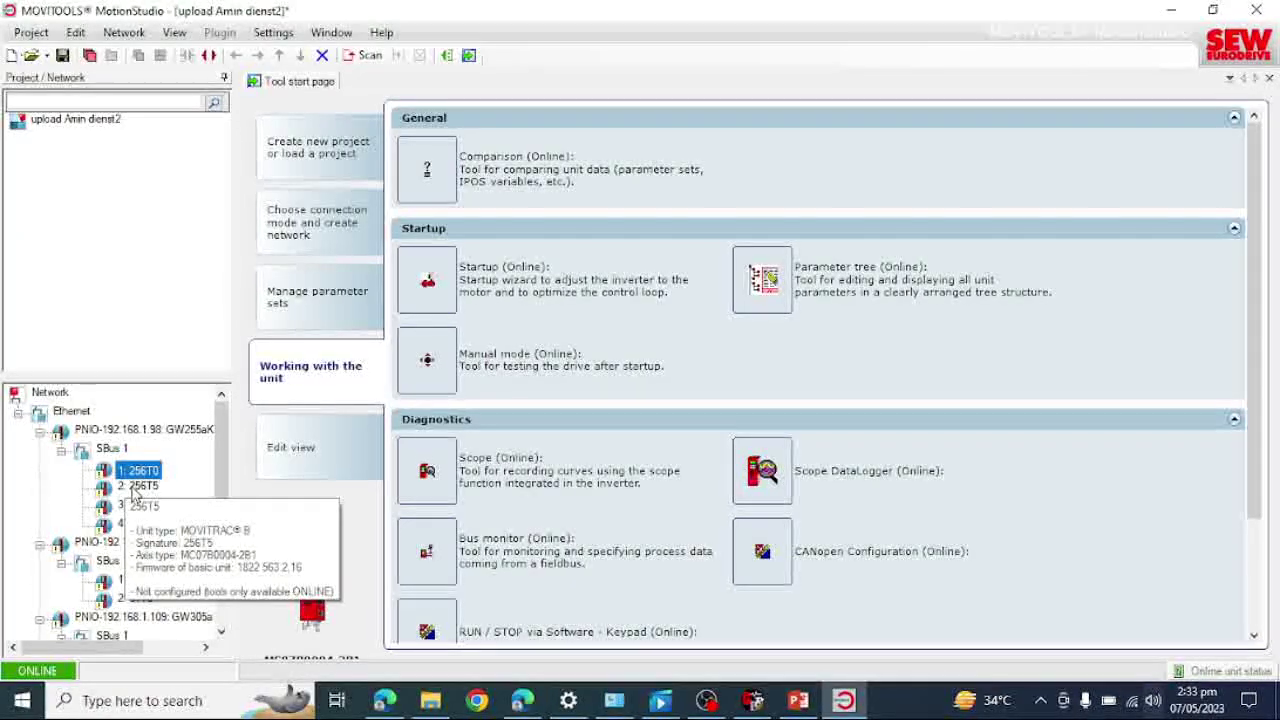
scroll(200, 628, "down", 4)
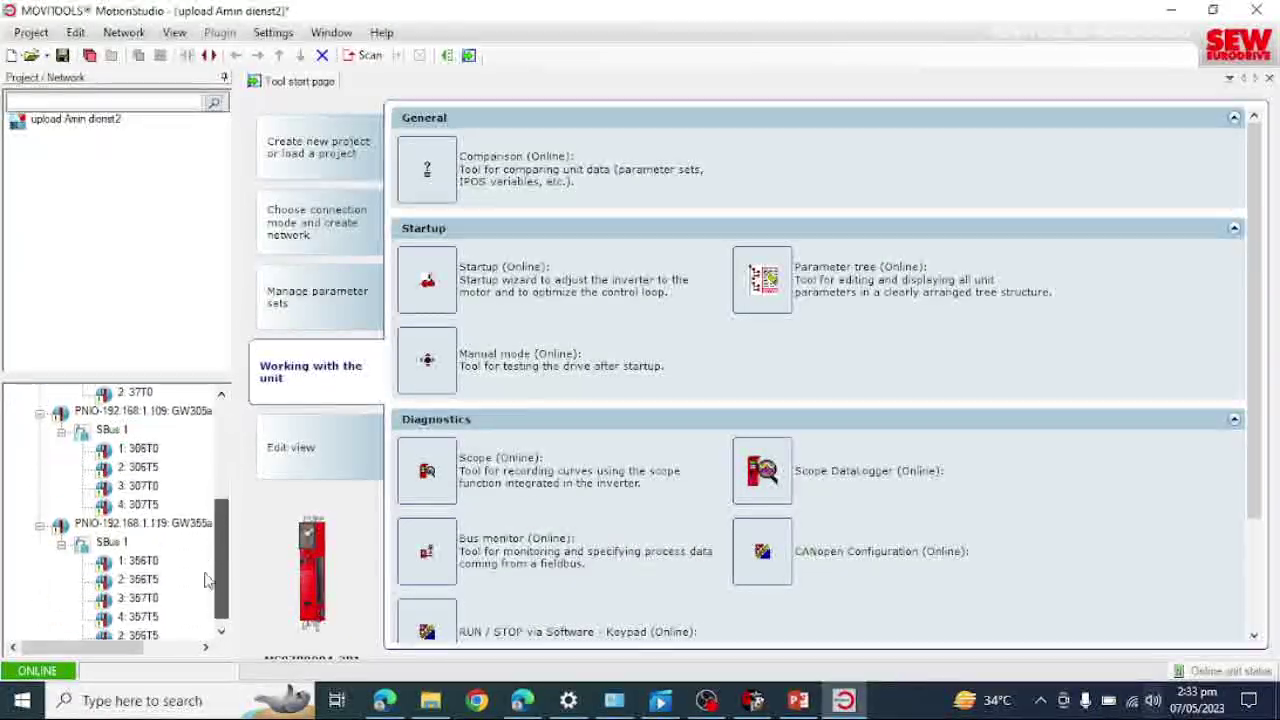
scroll(200, 628, "up", 4)
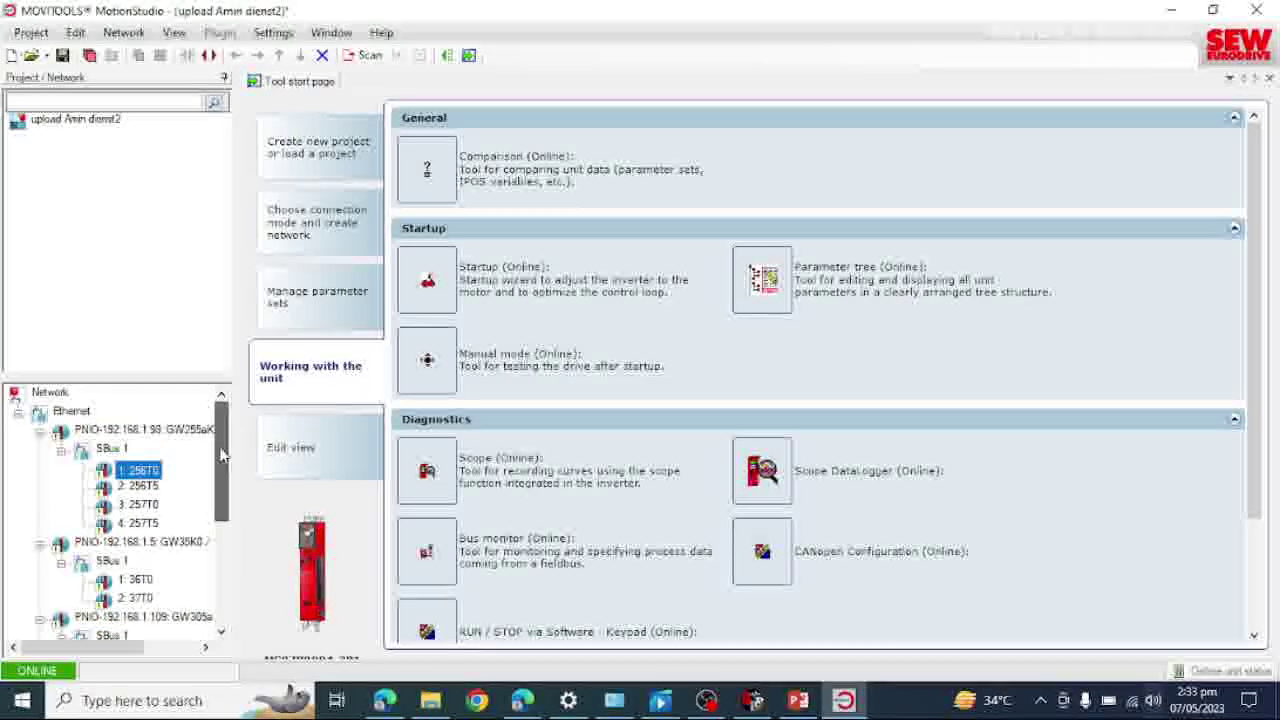
left_click(72, 413)
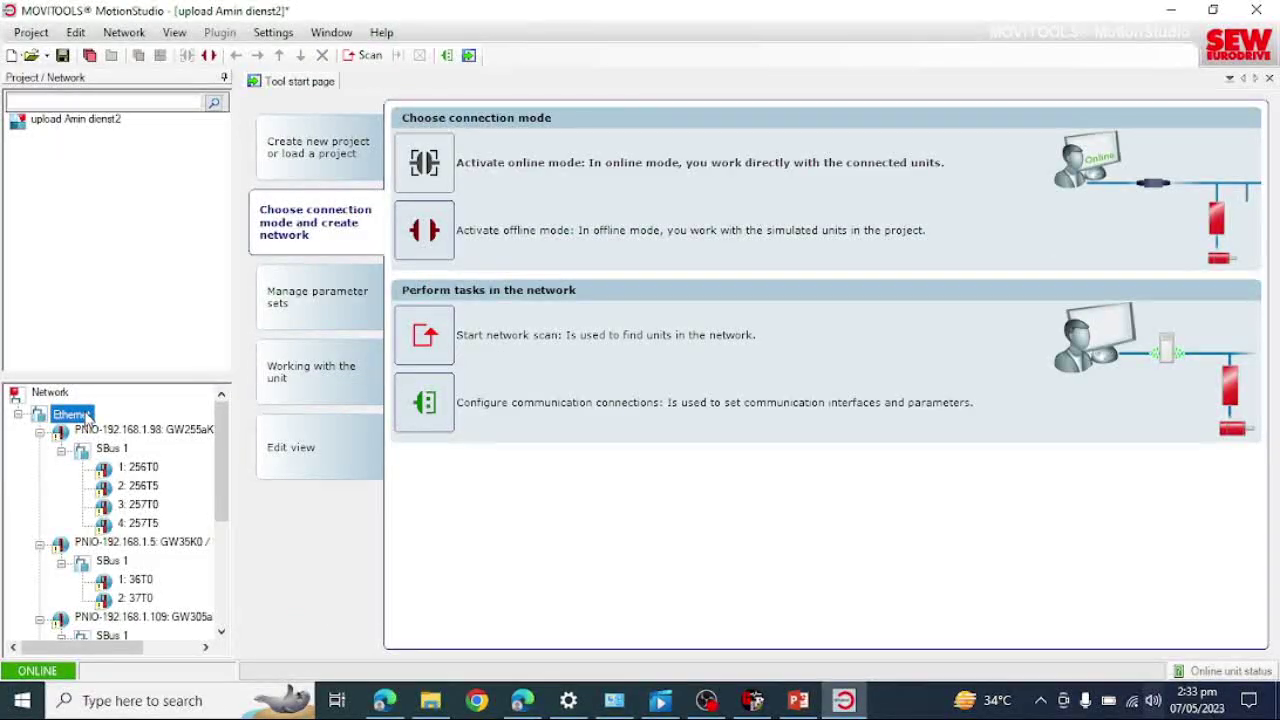
right_click(88, 420)
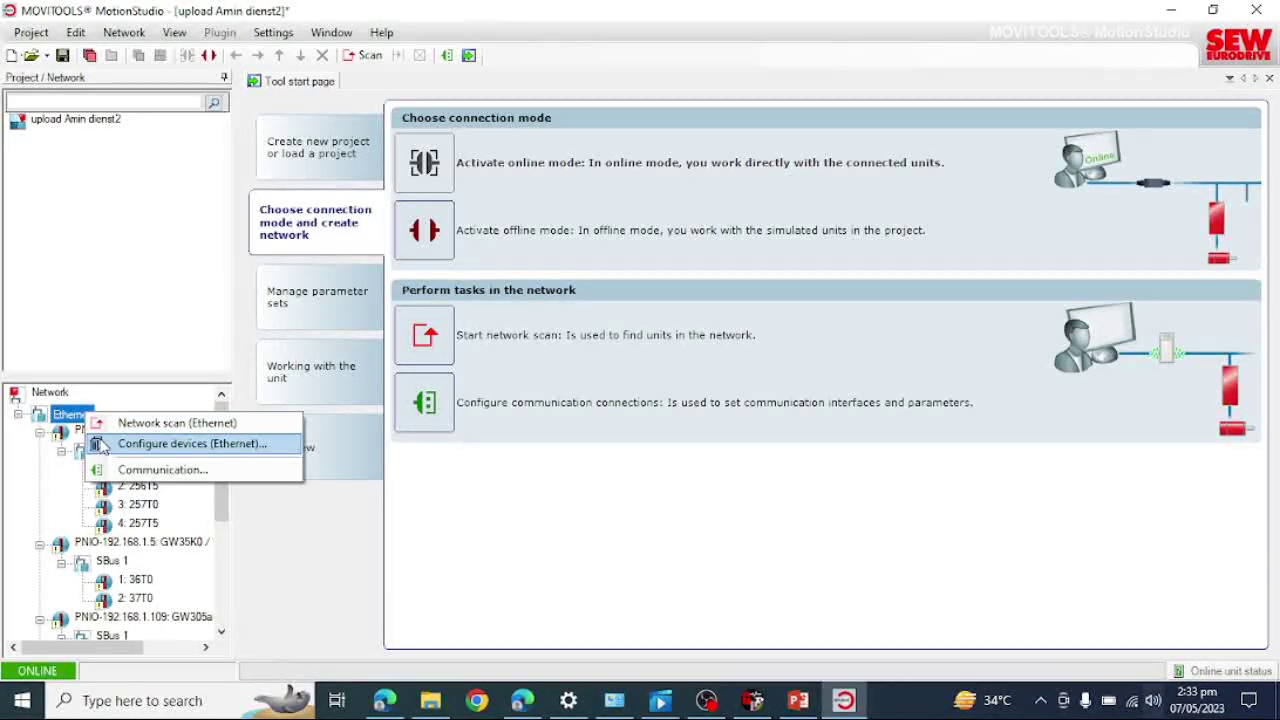
- Open Configure devices (Ethernet) and untick drive unit 357T5, leaving all others included
left_click(103, 447)
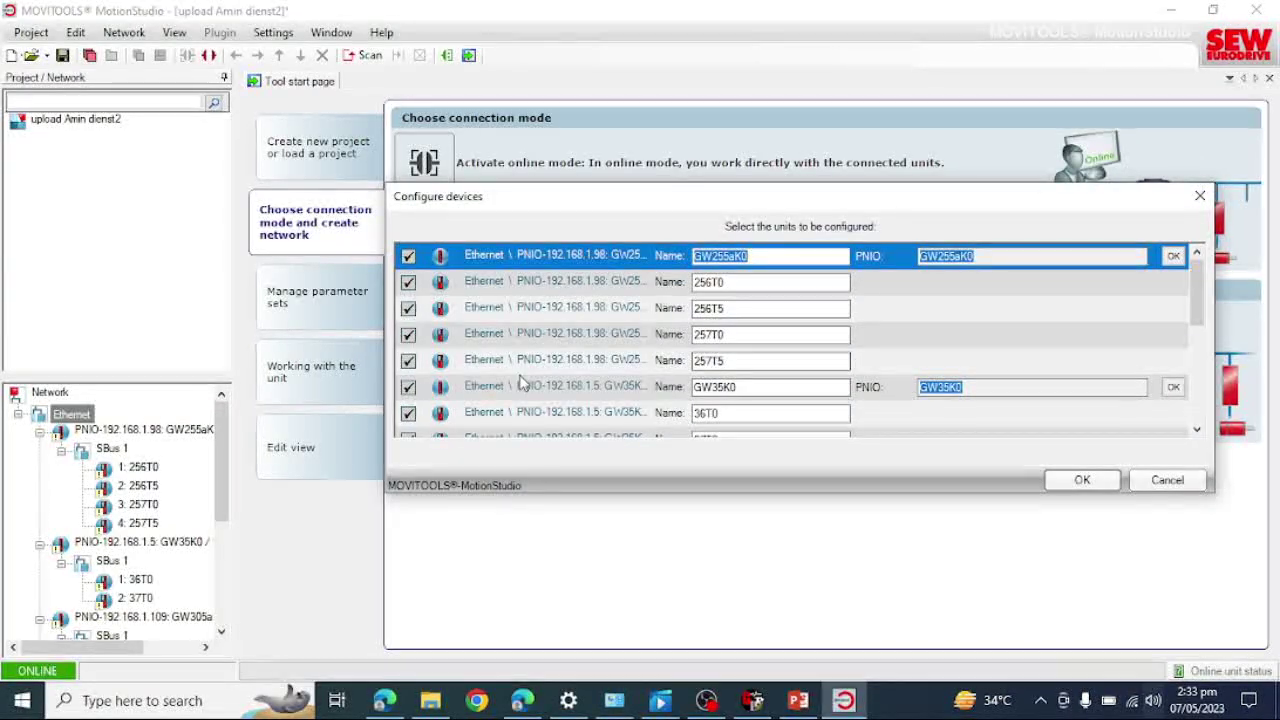
scroll(520, 380, "down", 5)
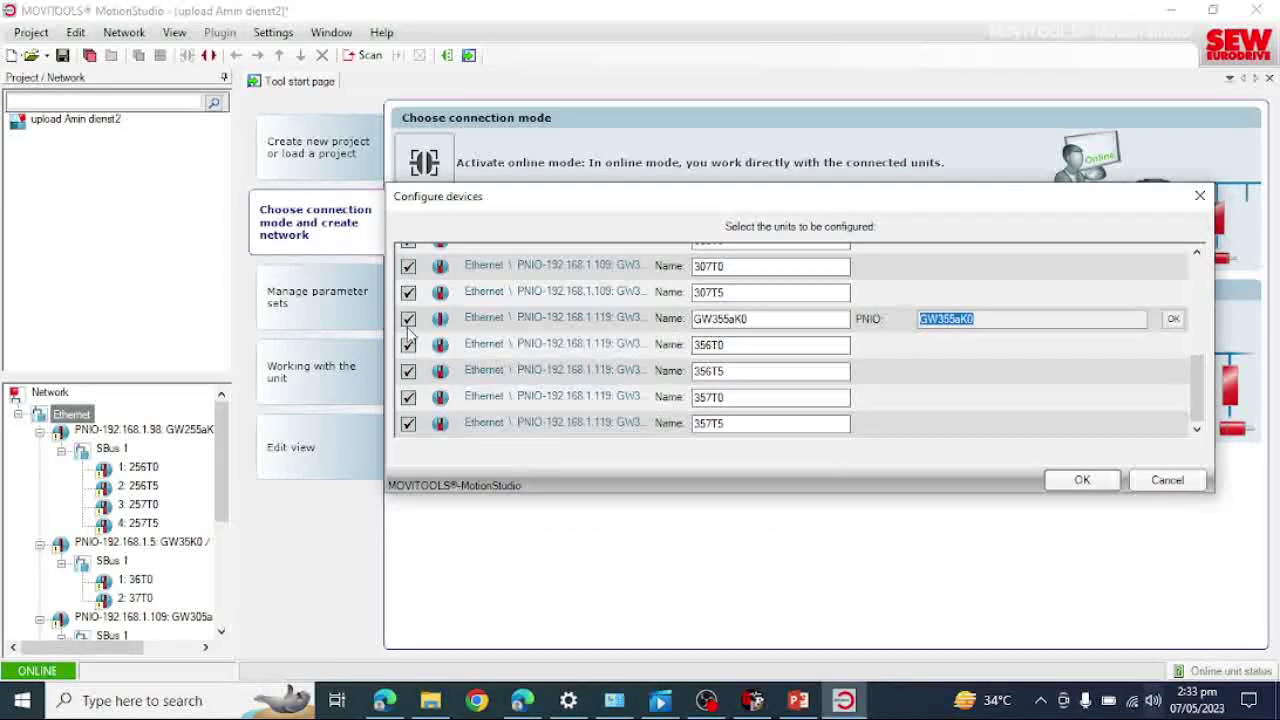
scroll(410, 290, "up", 5)
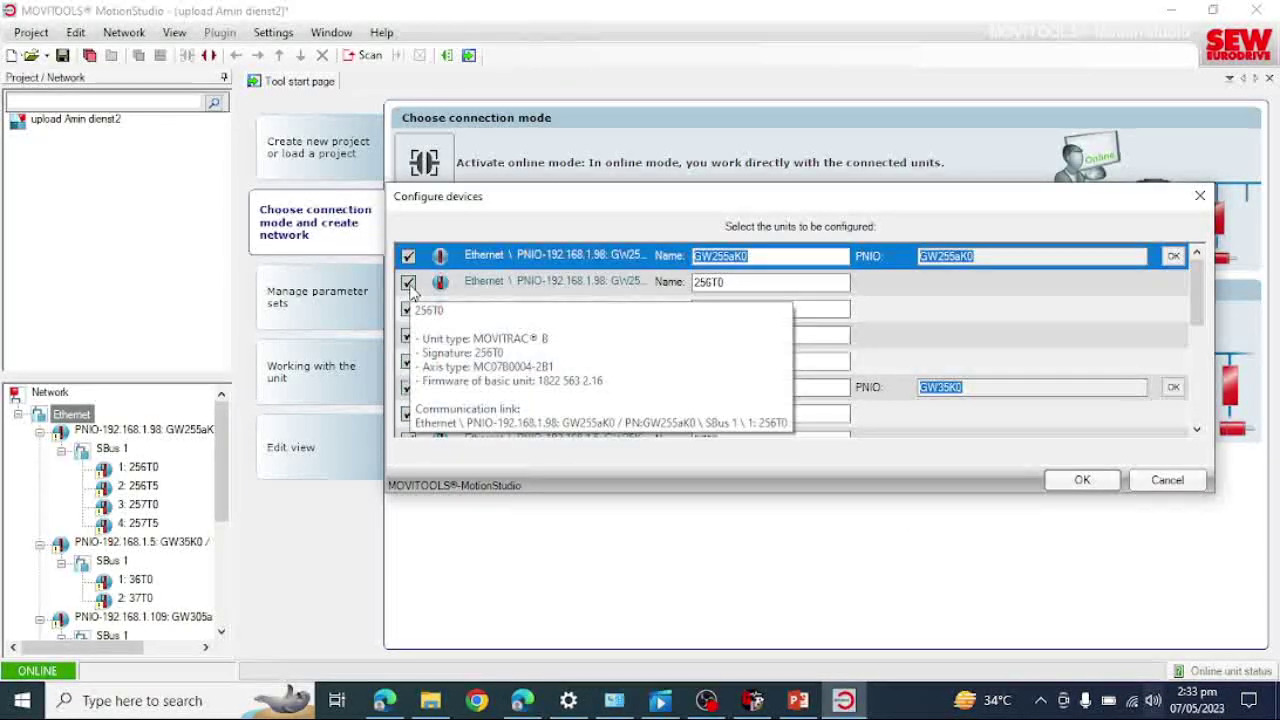
scroll(435, 410, "down", 5)
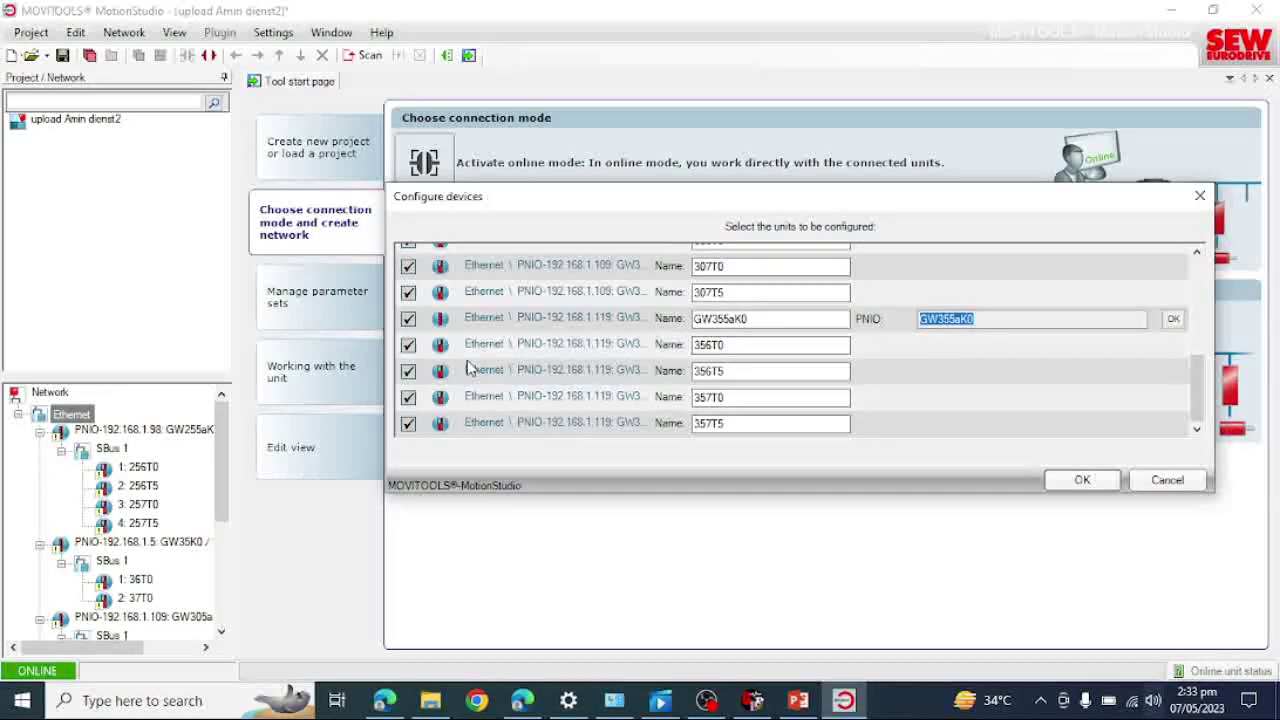
left_click(408, 423)
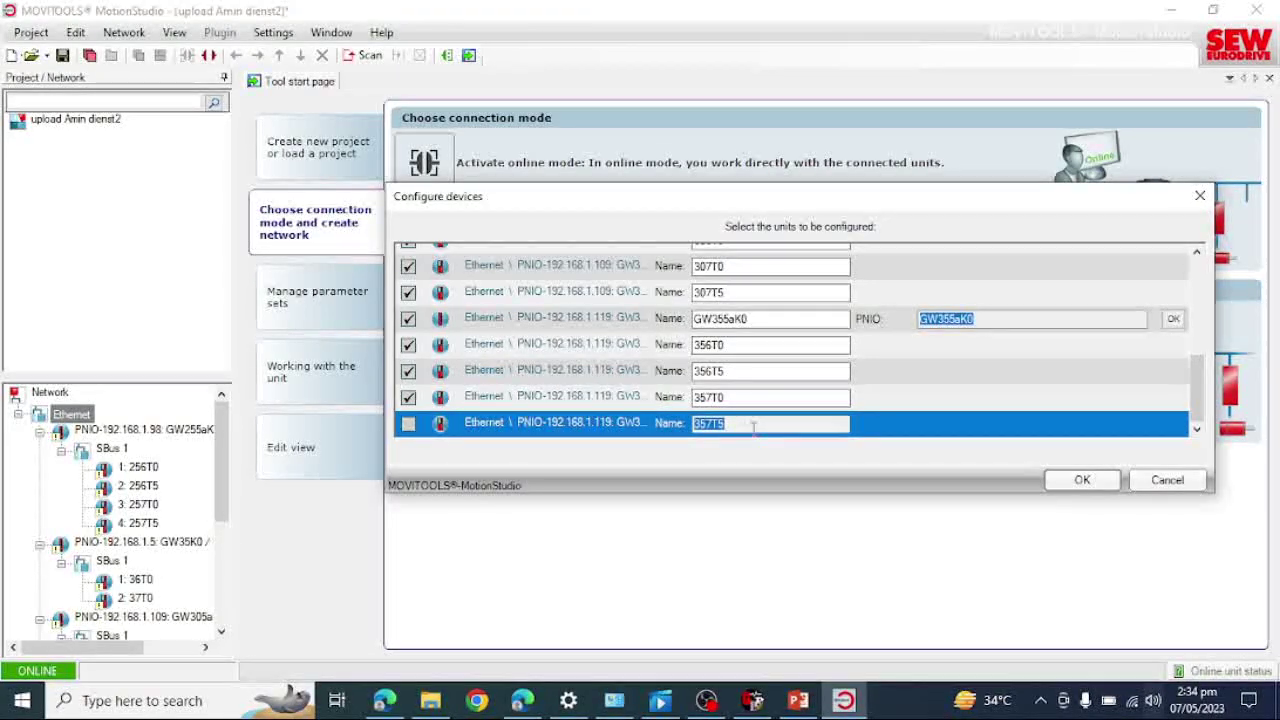
- Run the Upload (unit --> PC) for all included units and close the finished summary
left_click(1062, 481)
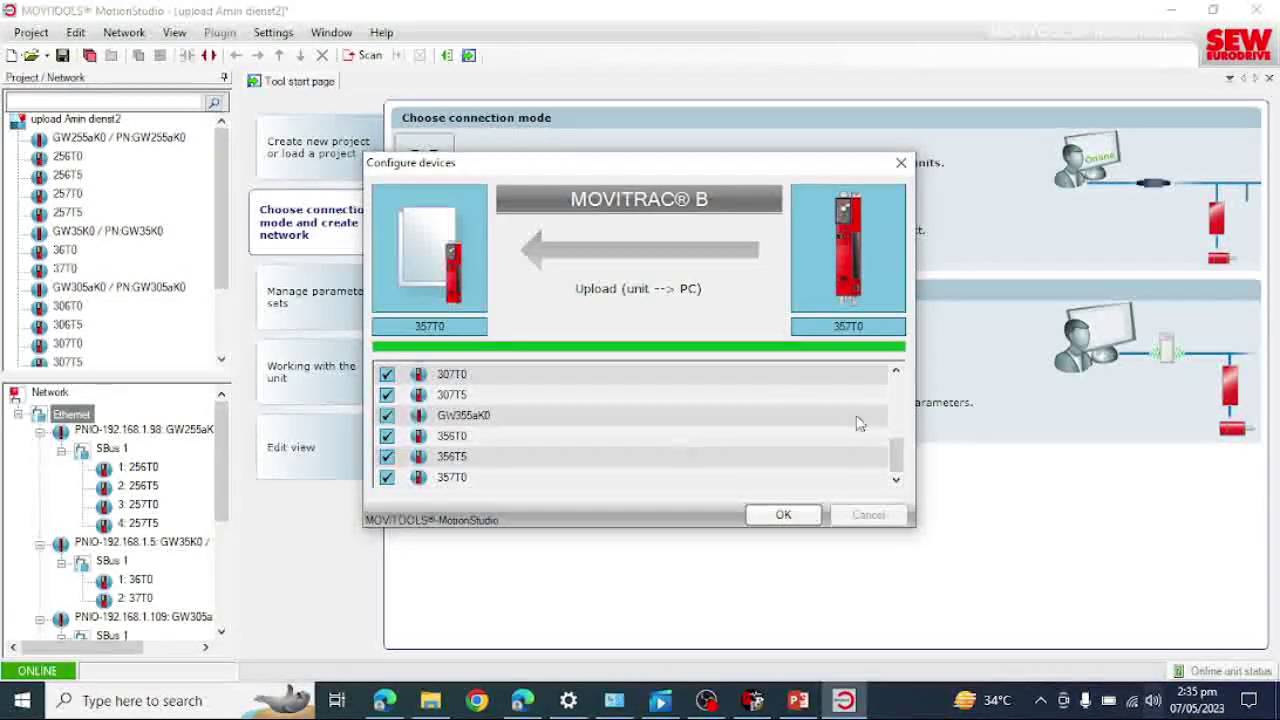
left_click(780, 515)
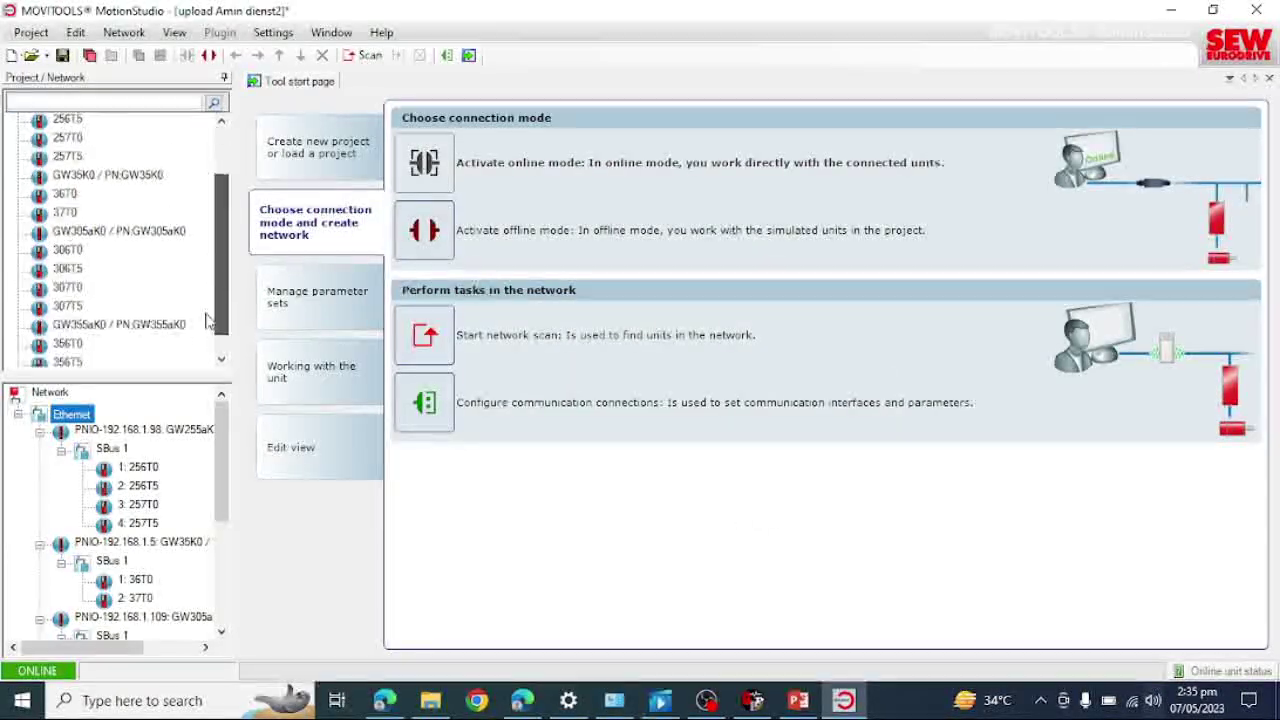
scroll(207, 320, "down", 1)
left_click_drag(224, 438, 222, 540)
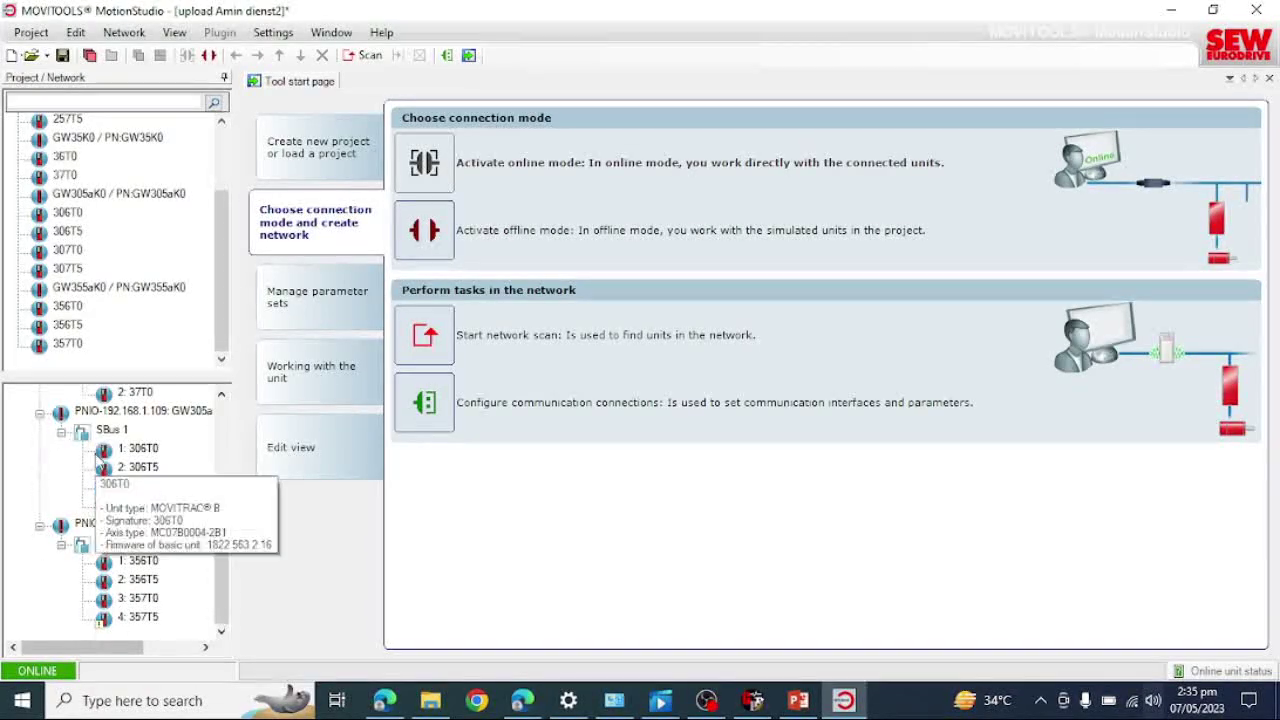
mouse_move(106, 625)
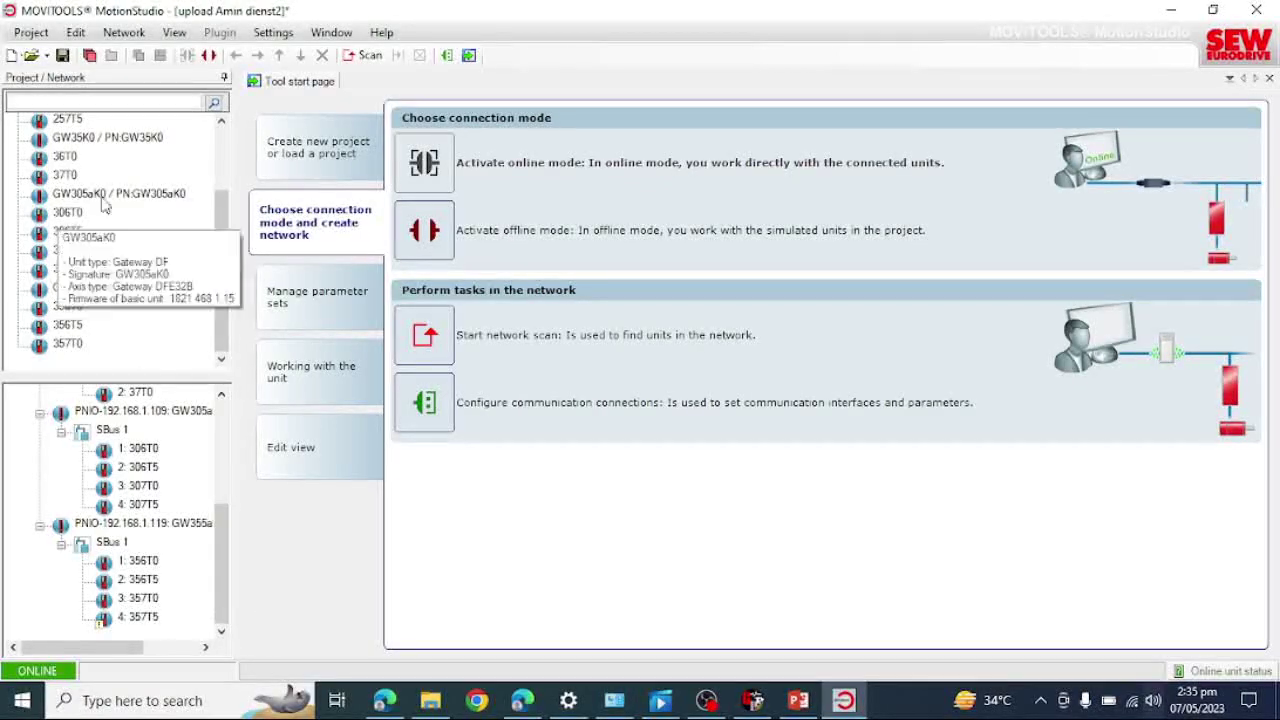
- Start an Upload (unit --> PC) of unit 357T5's parameter set
right_click(138, 618)
mouse_move(326, 617)
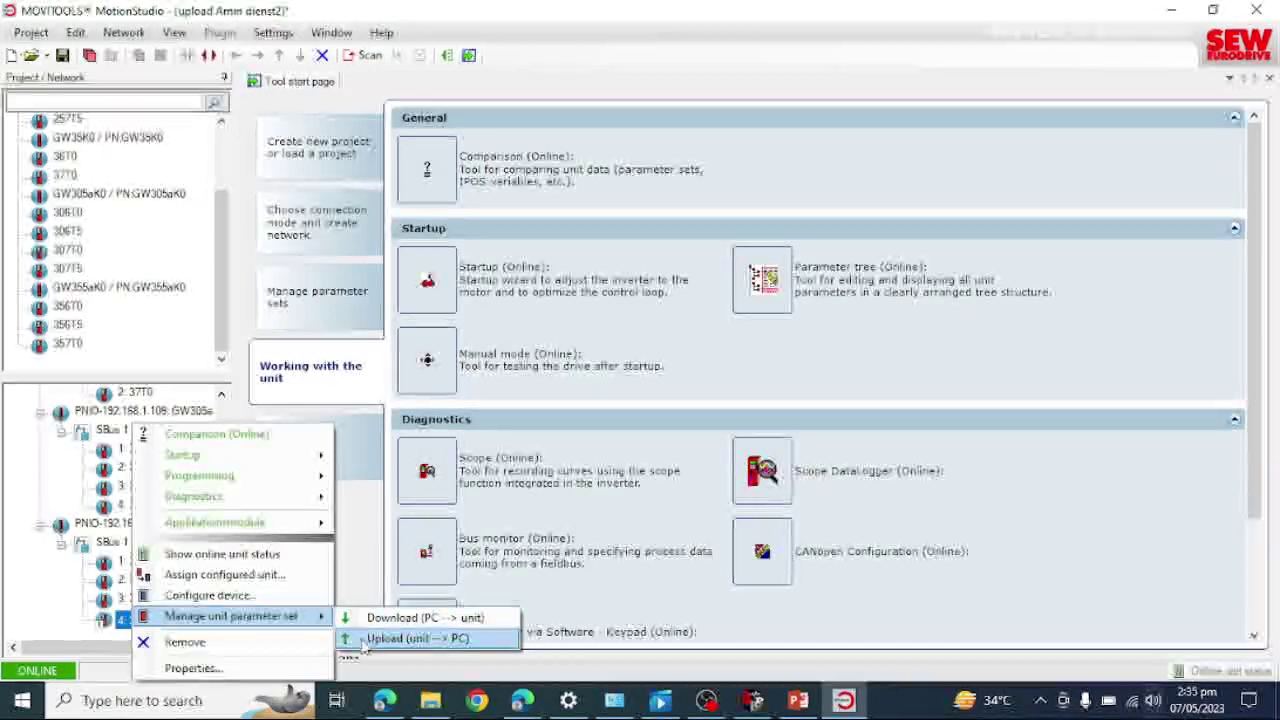
left_click(393, 643)
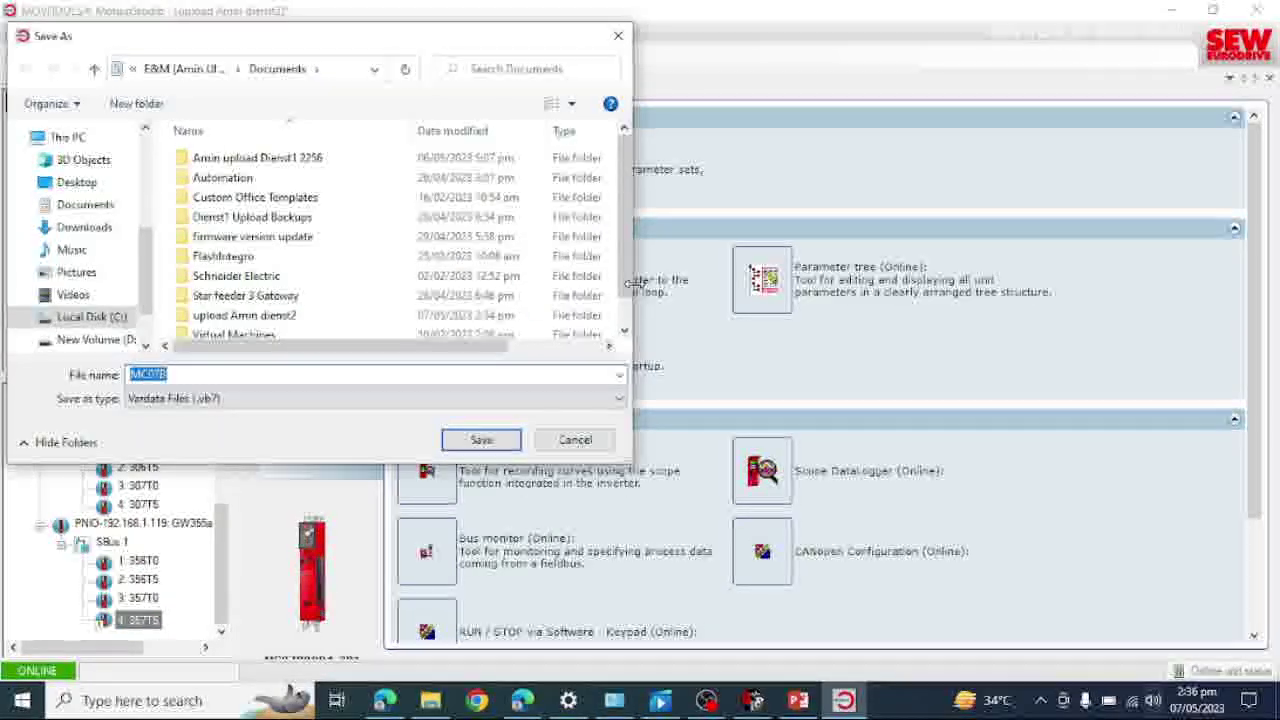
- Save the uploaded parameter set under the file name 'ami', then bring up File Explorer
scroll(600, 290, "down", 1)
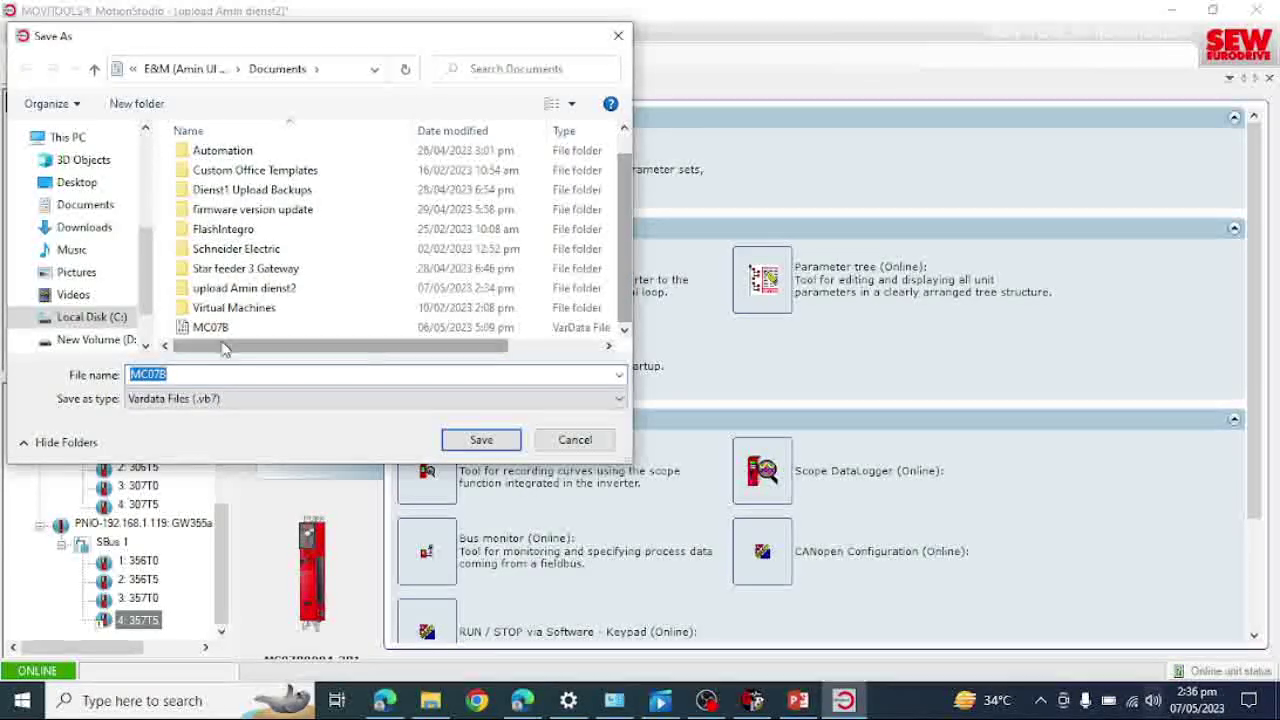
left_click(207, 375)
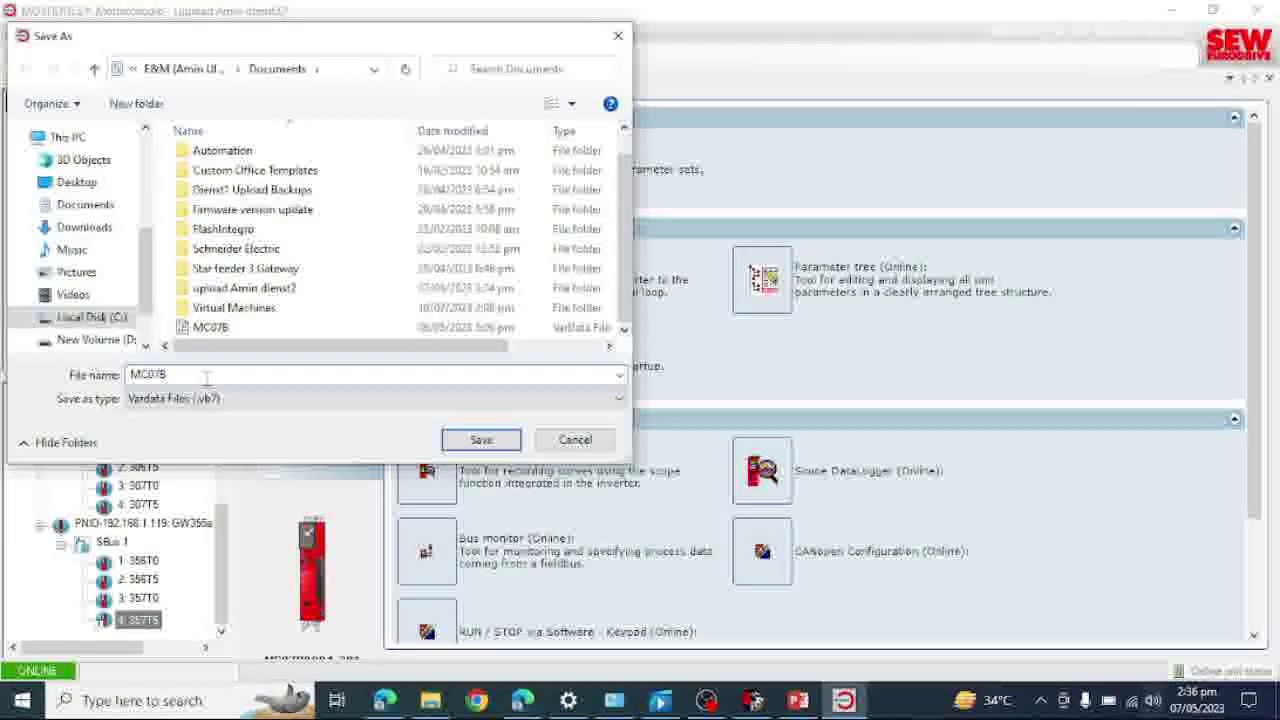
key("BackSpace")
key("BackSpace")
key("BackSpace")
key("BackSpace")
key("BackSpace")
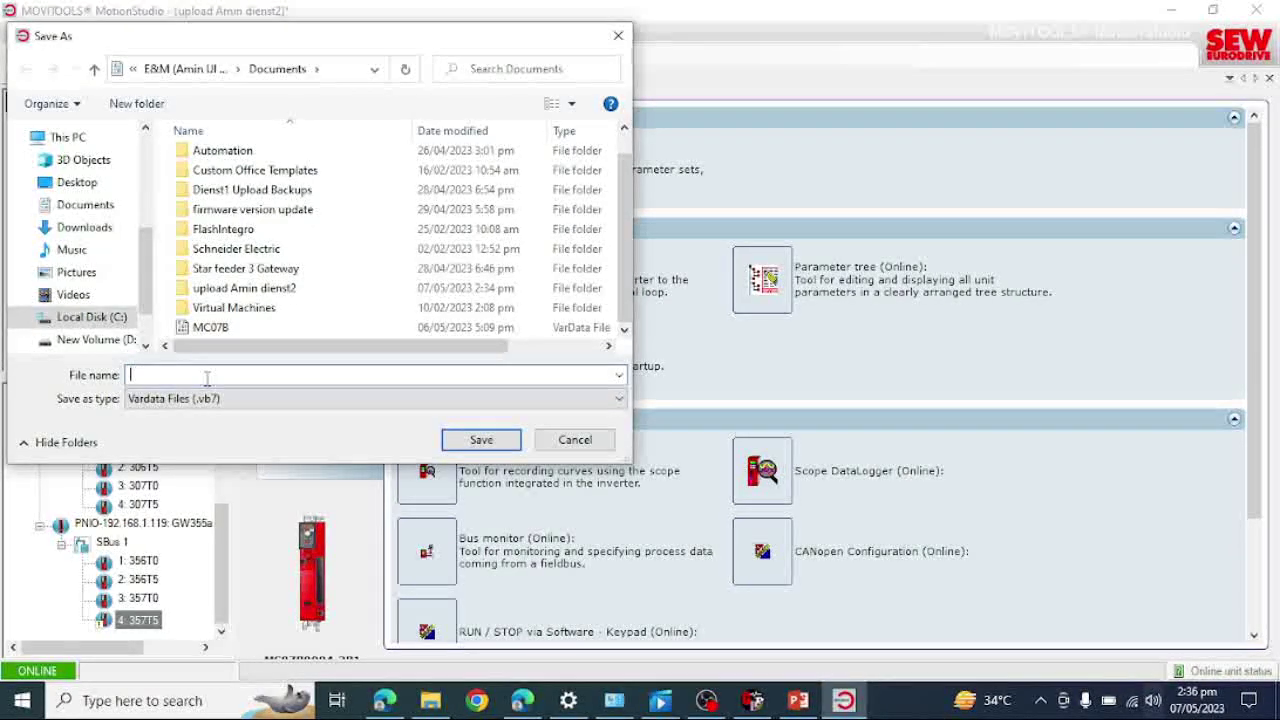
type("amin")
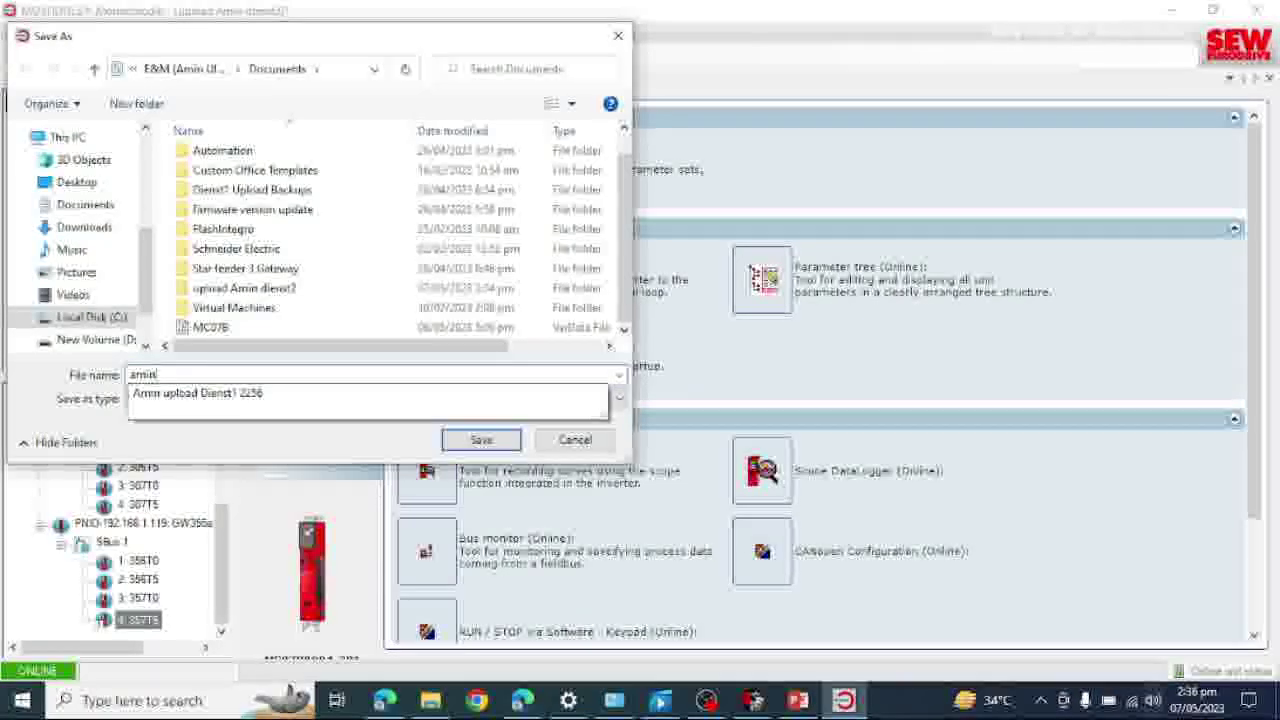
key("Return")
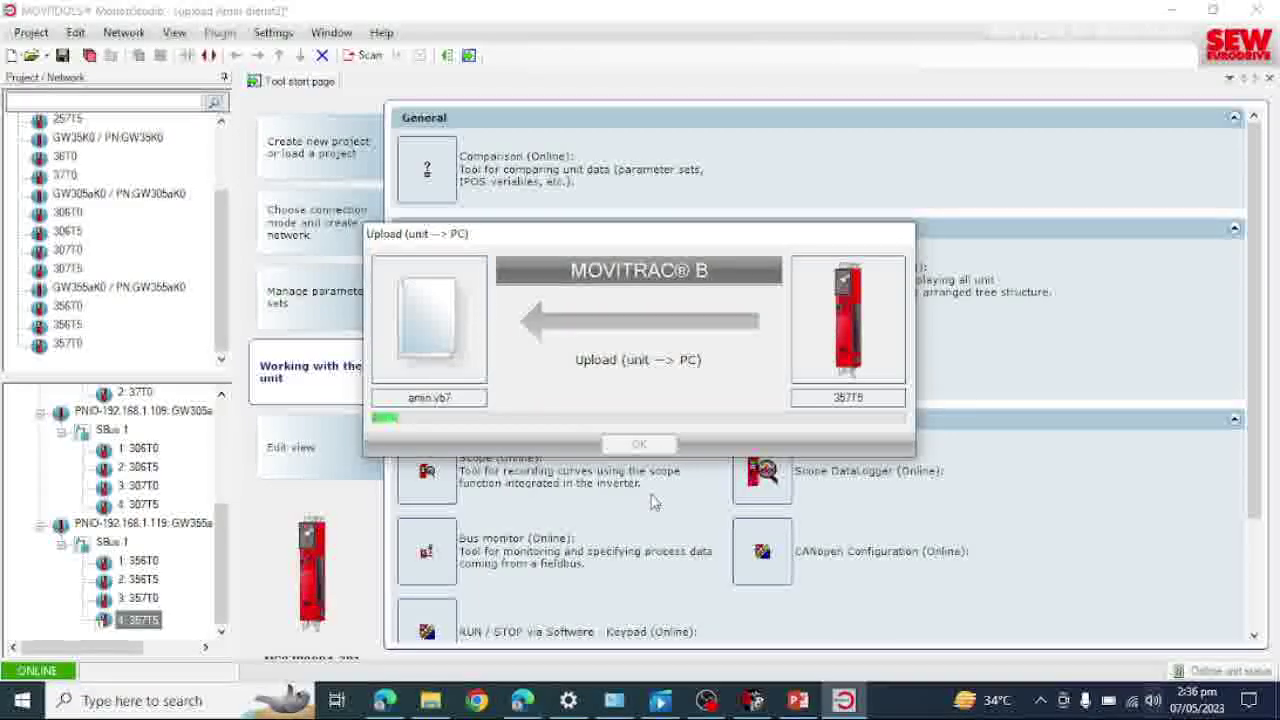
left_click(637, 445)
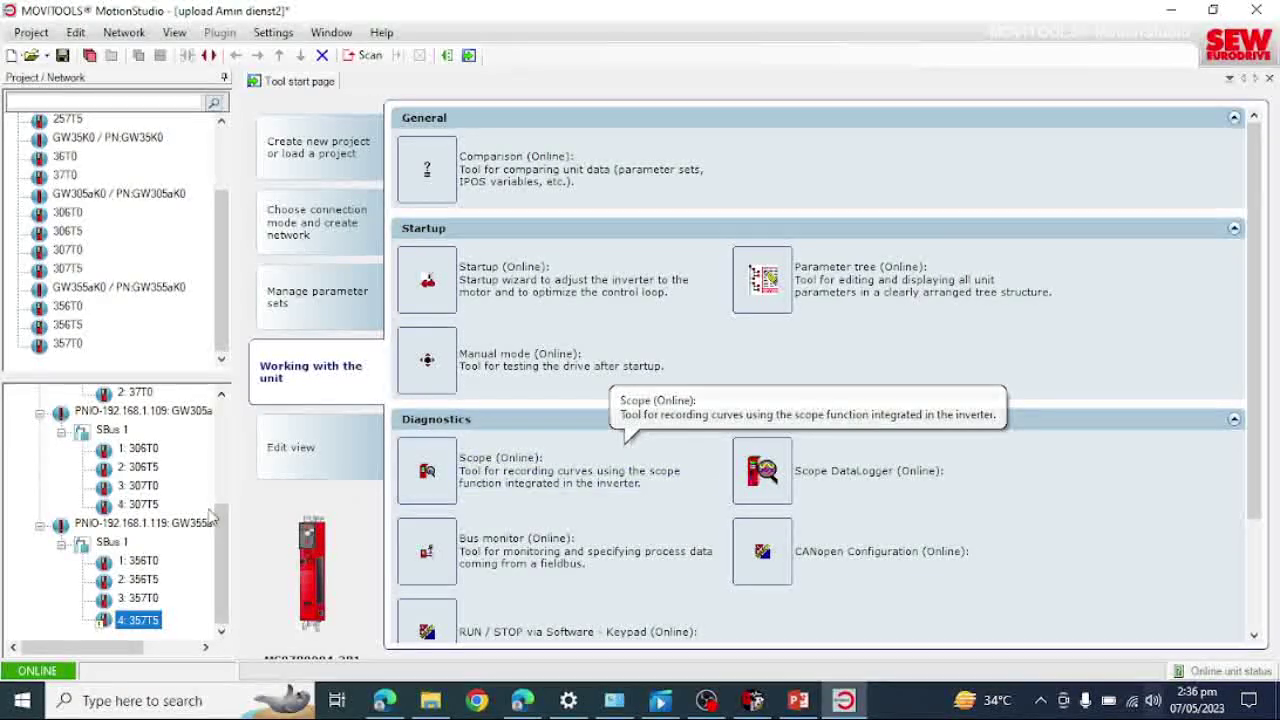
scroll(198, 454, "up", 4)
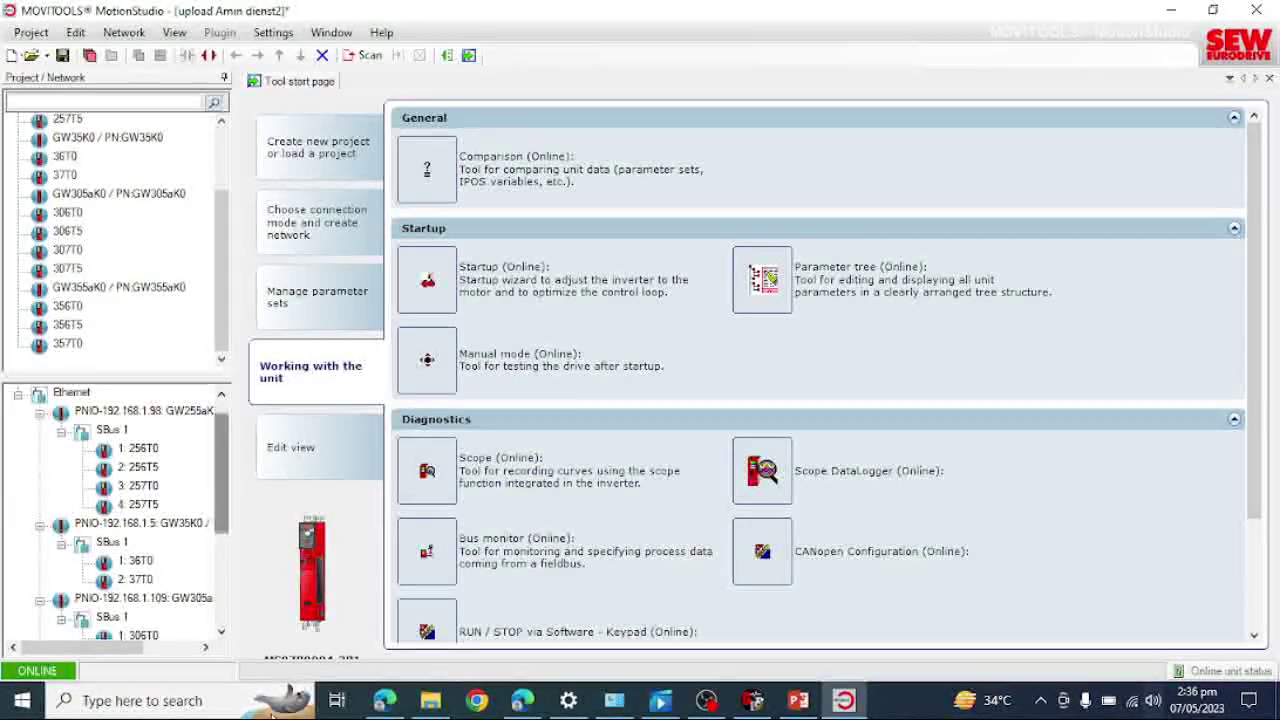
left_click(430, 700)
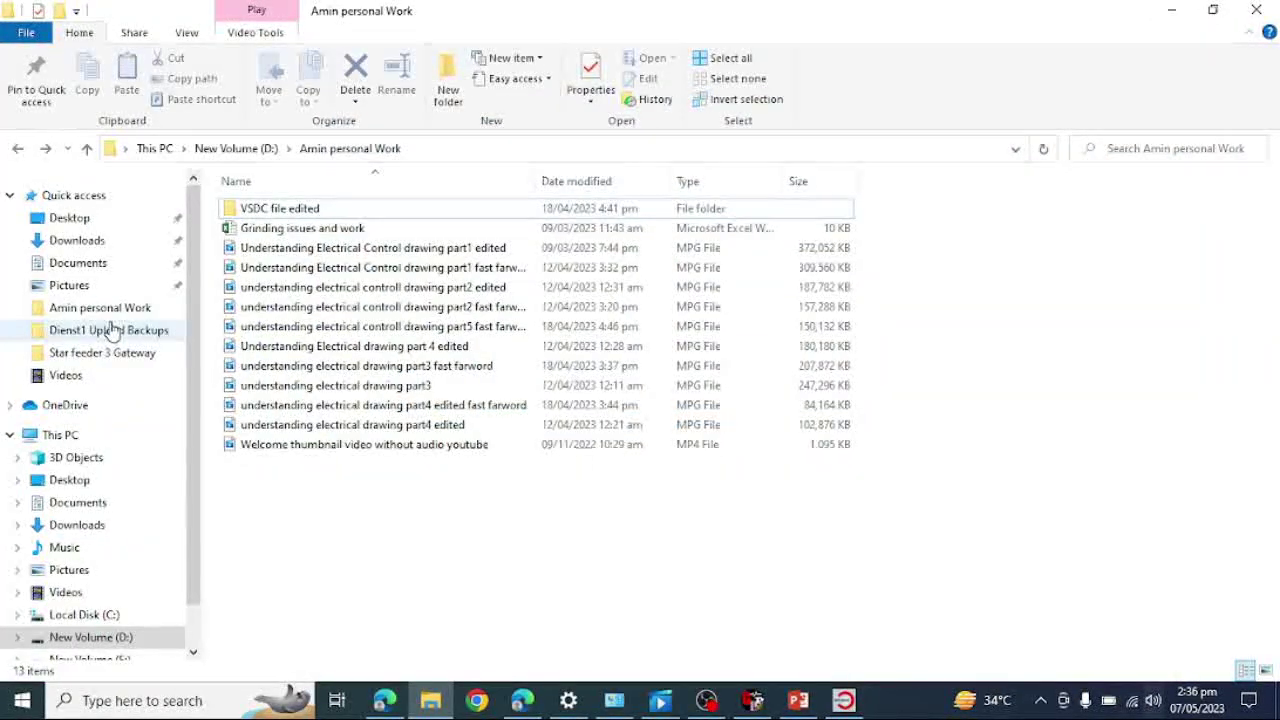
- Browse from Documents into the dienst2 project's Devices folder and select the 36T0 folder
left_click(152, 265)
left_click(274, 412)
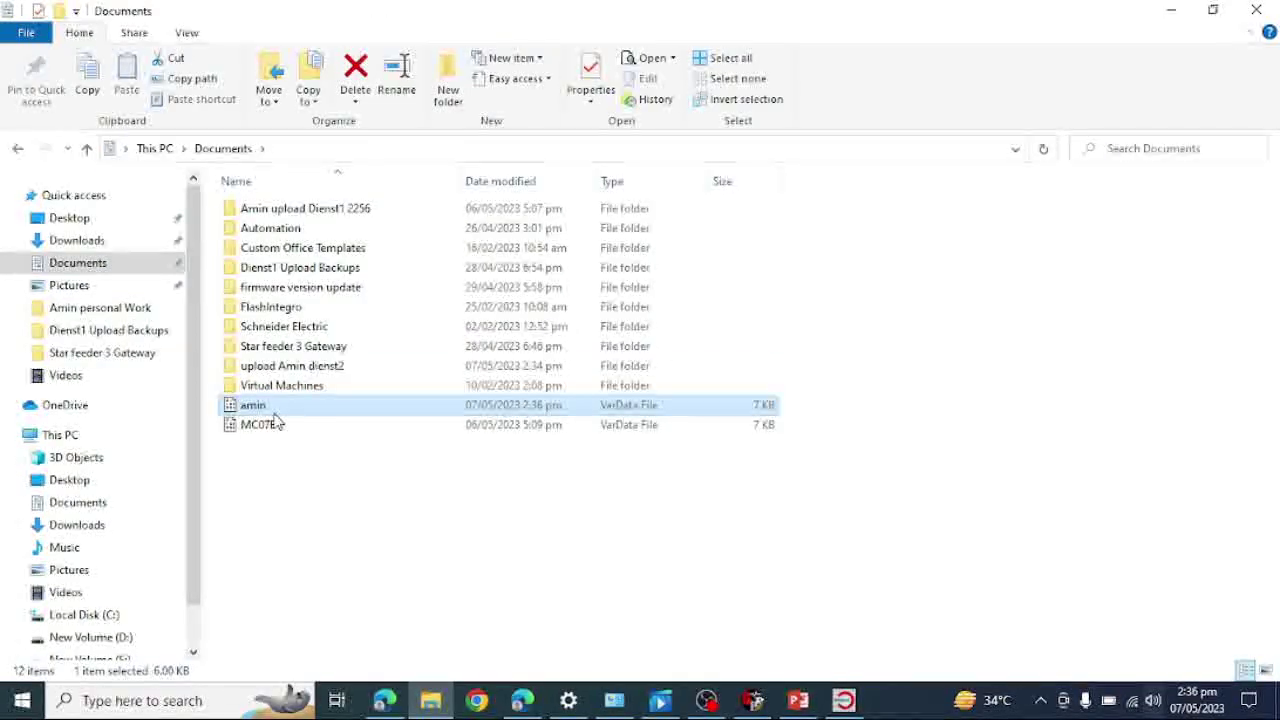
double_click(270, 366)
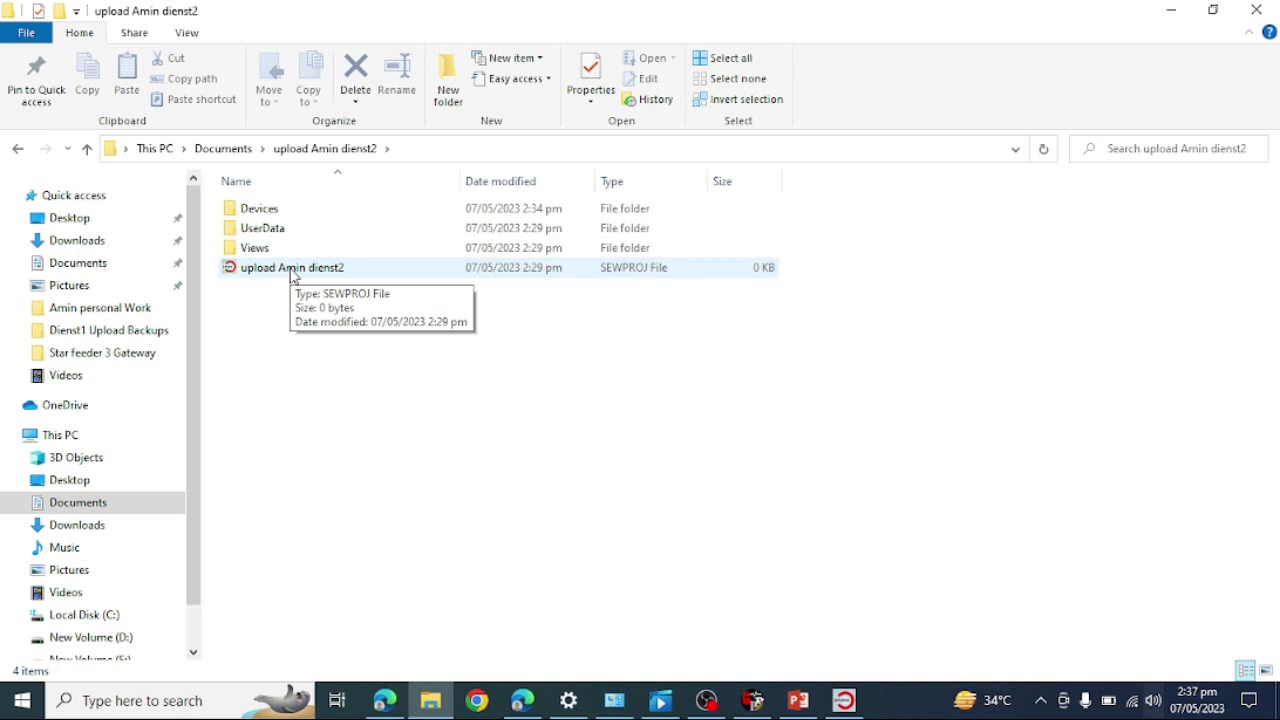
double_click(271, 214)
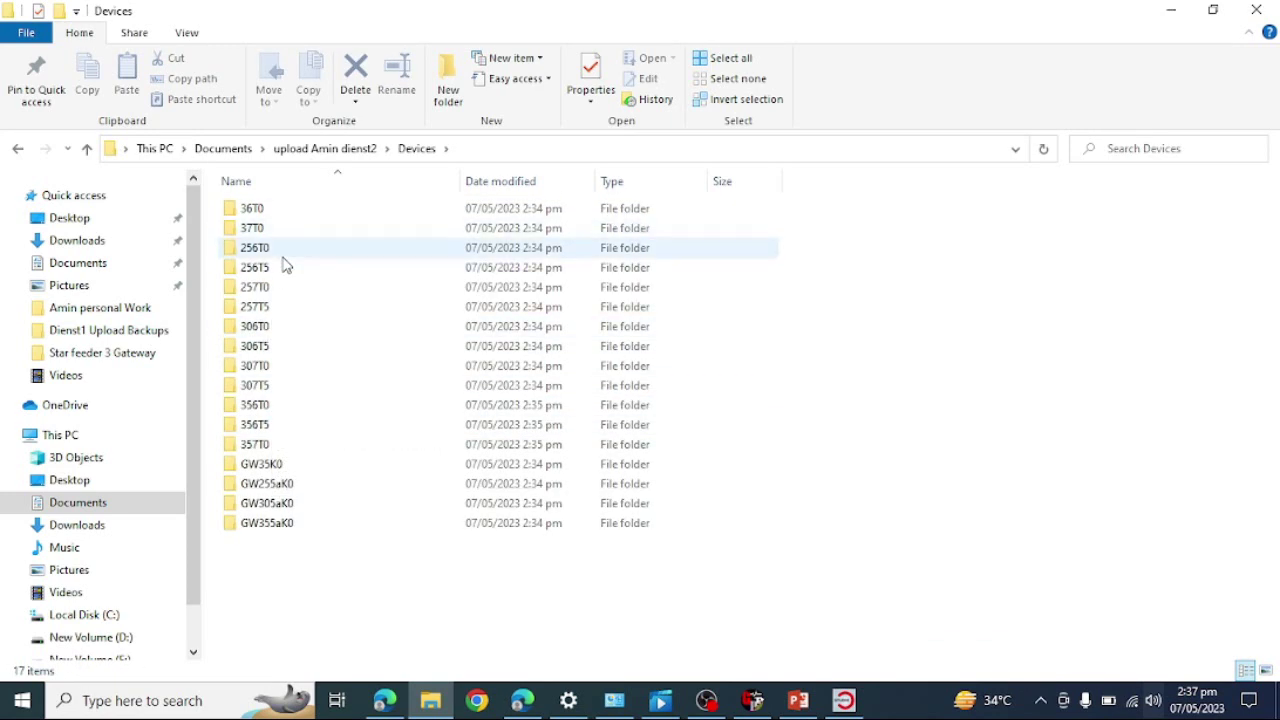
left_click(277, 208)
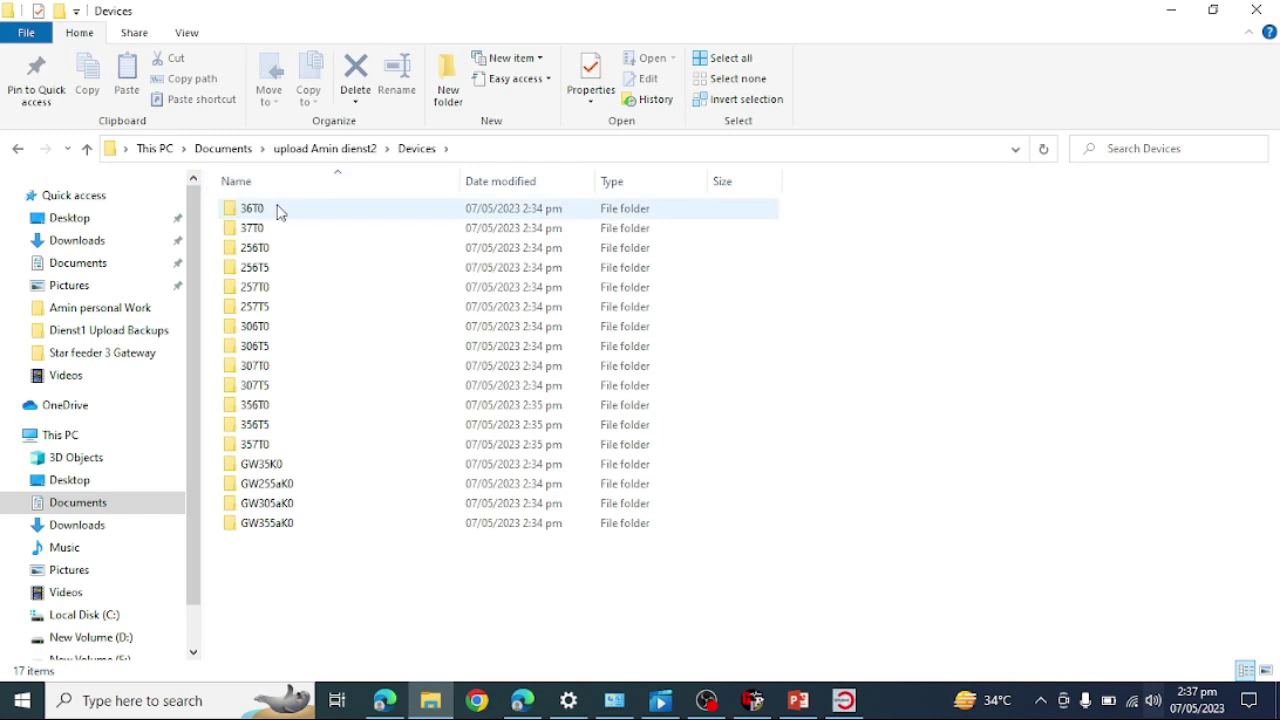
- Open the 36T0 VarData file, scroll through its Parameters list, then close VarData-Interpreter
double_click(277, 208)
double_click(267, 250)
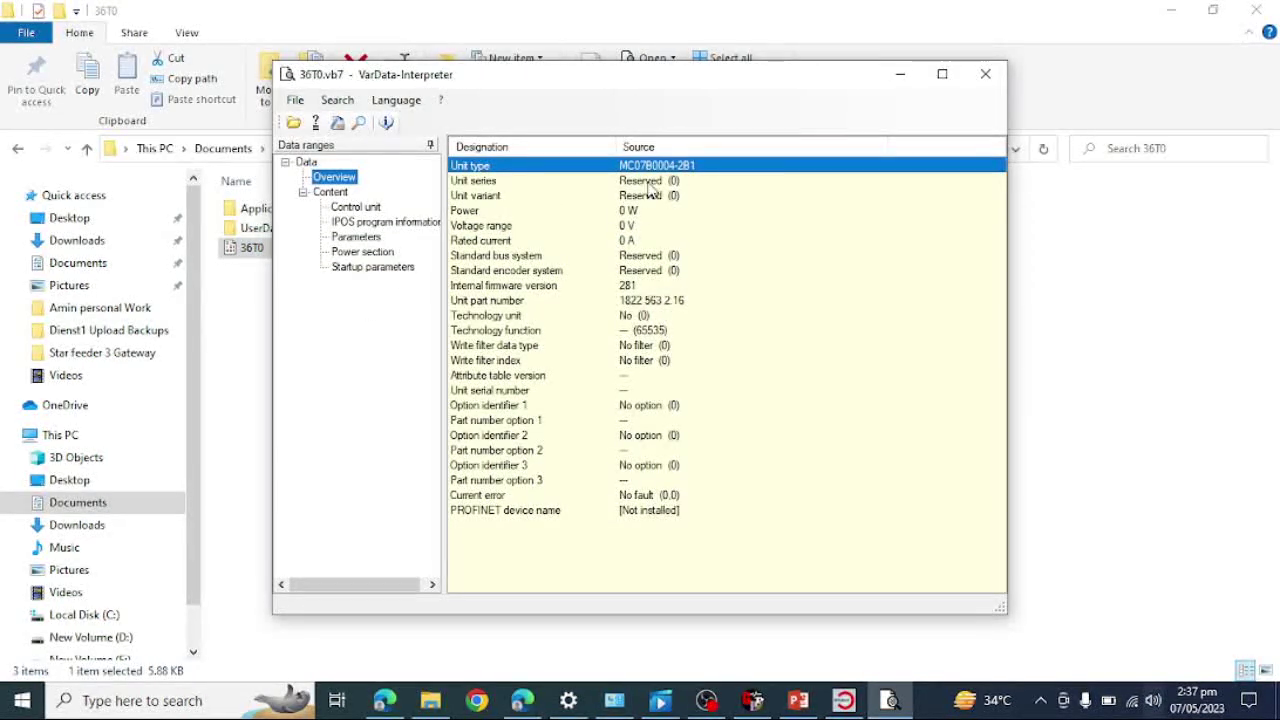
left_click(358, 238)
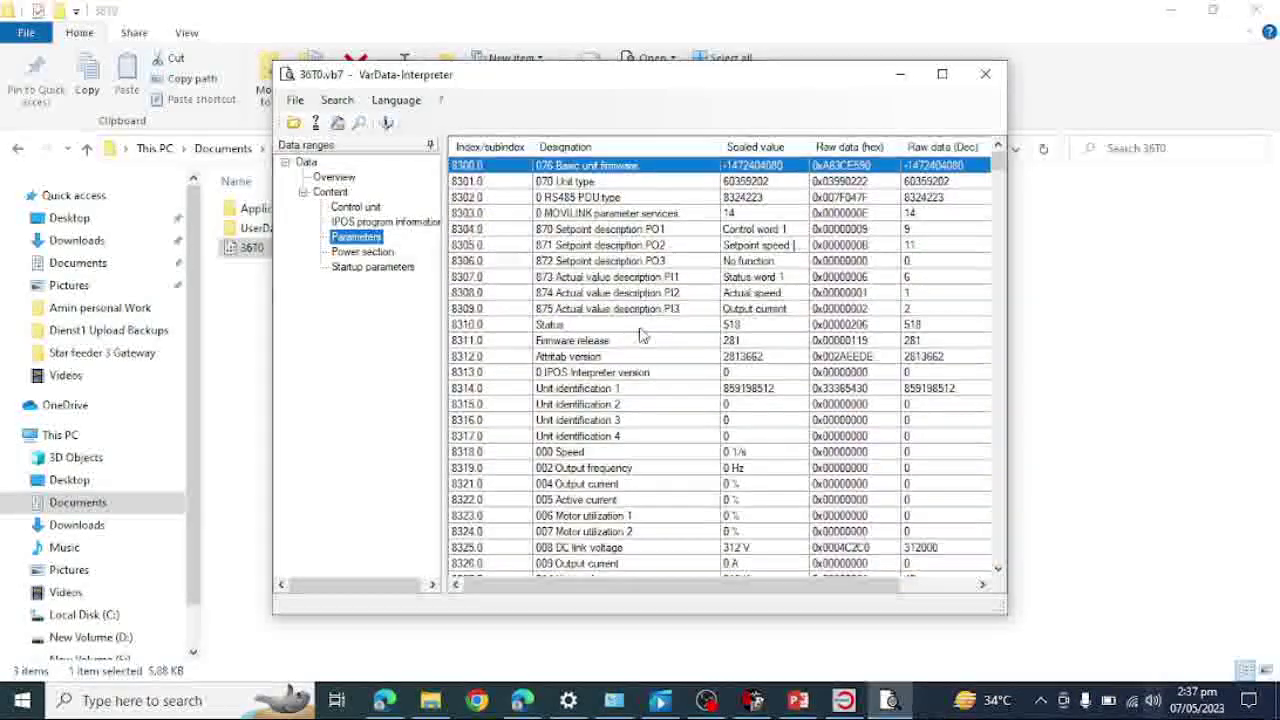
scroll(655, 290, "down", 10)
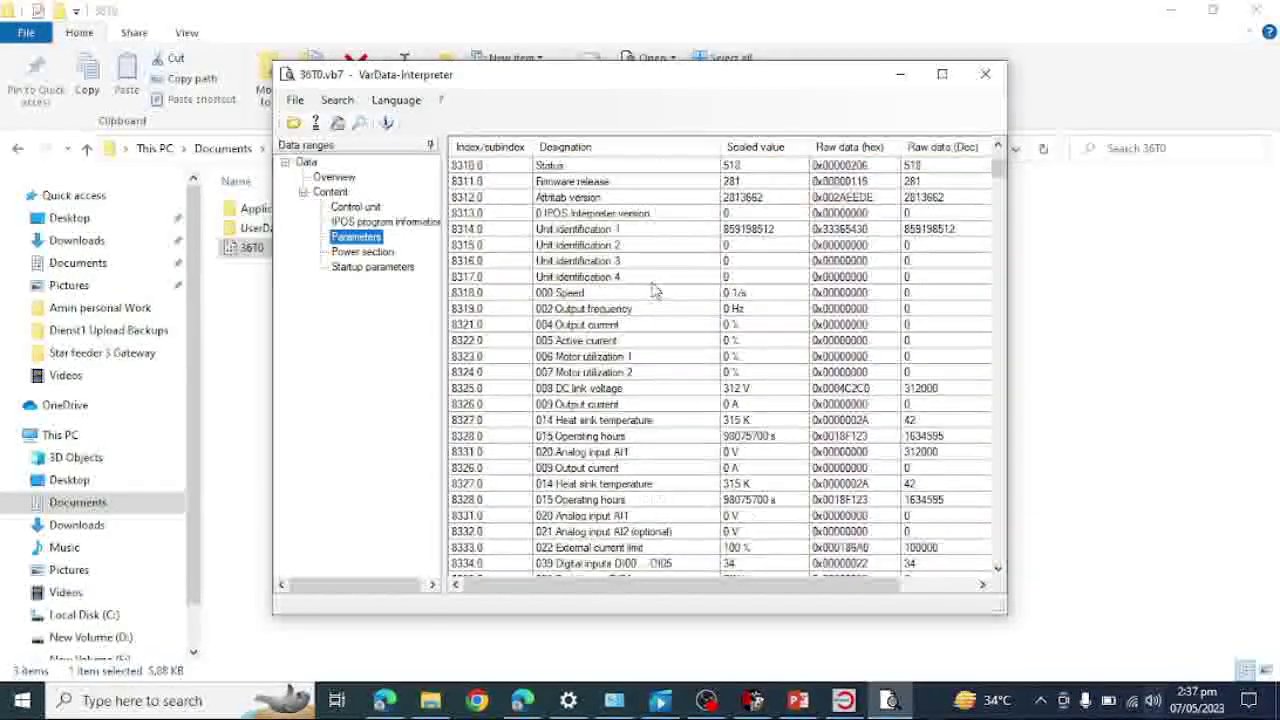
scroll(655, 290, "down", 9)
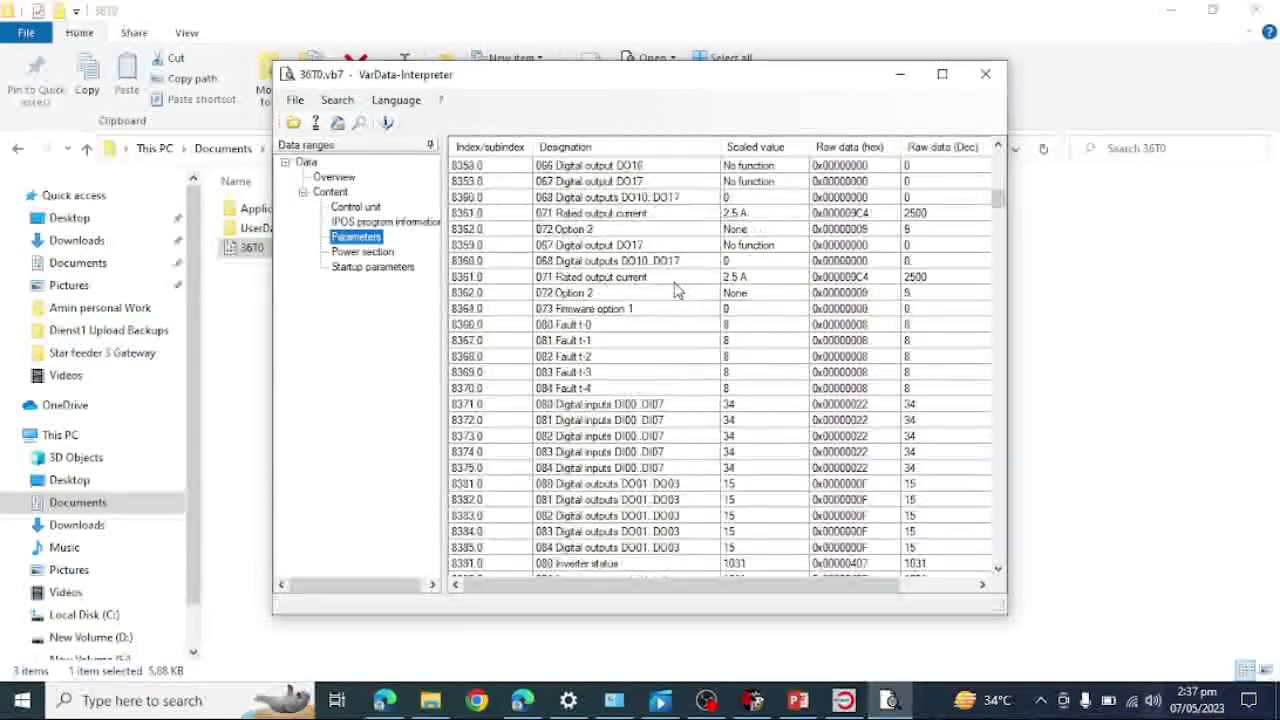
left_click(983, 72)
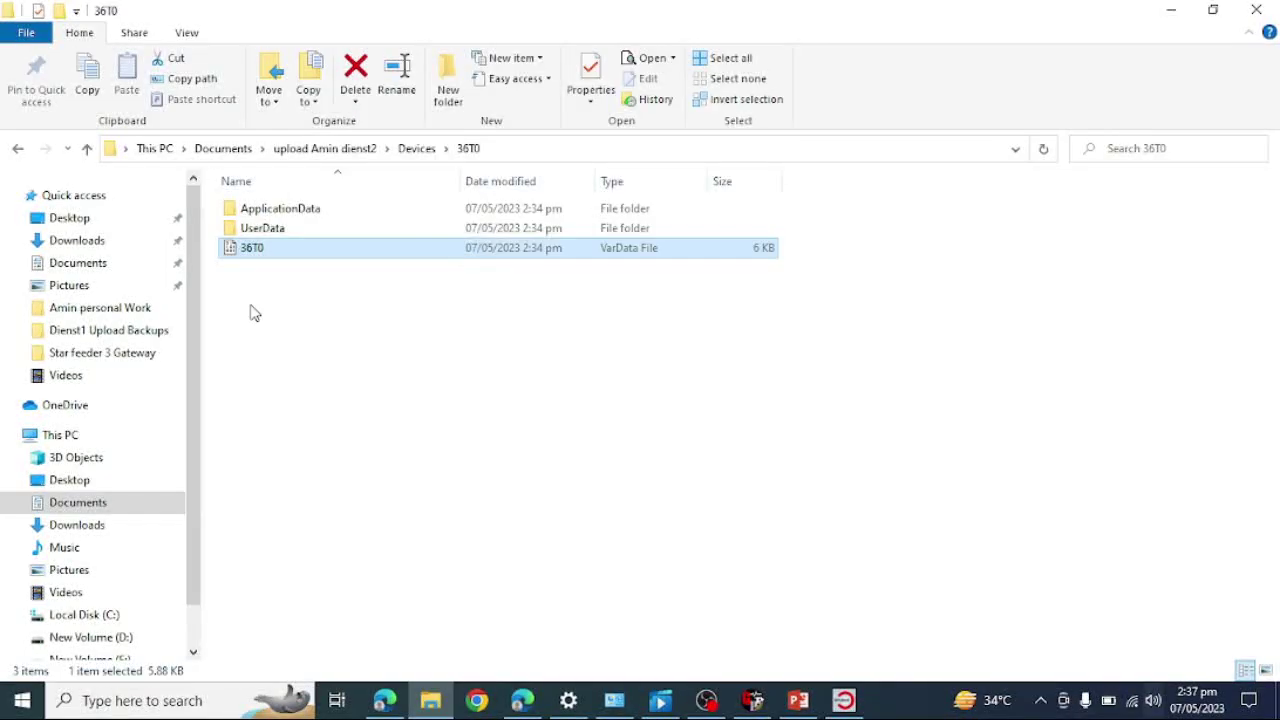